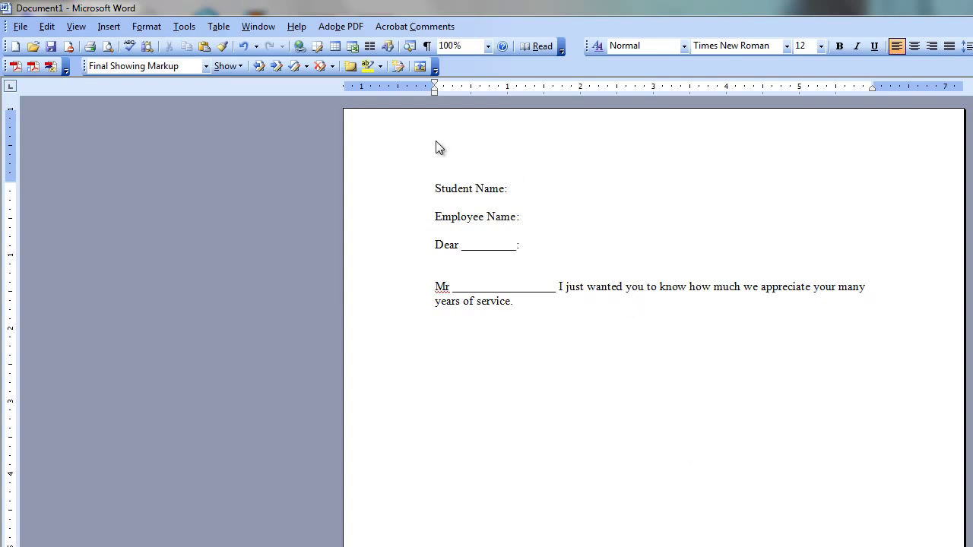
Step: Place the insertion point after 'Student Name:' in the Word 2003 letter
left_click(523, 187)
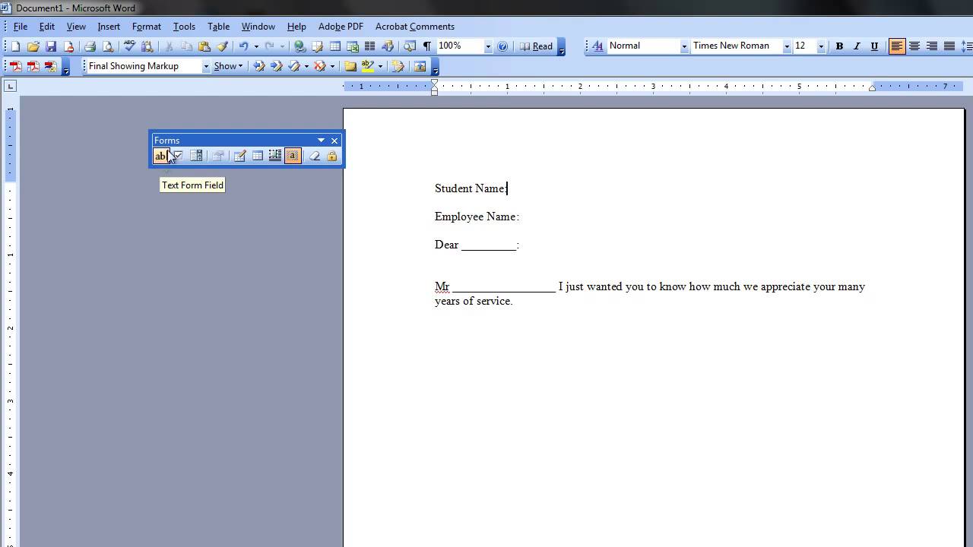
Step: Insert a text form field after 'Student Name:' and select it
left_click_drag(183, 141, 157, 145)
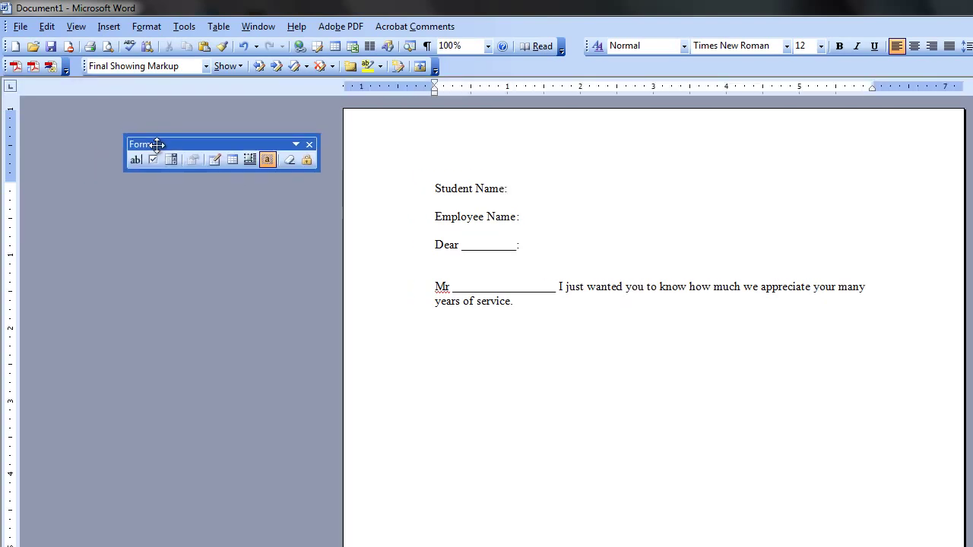
right_click(460, 64)
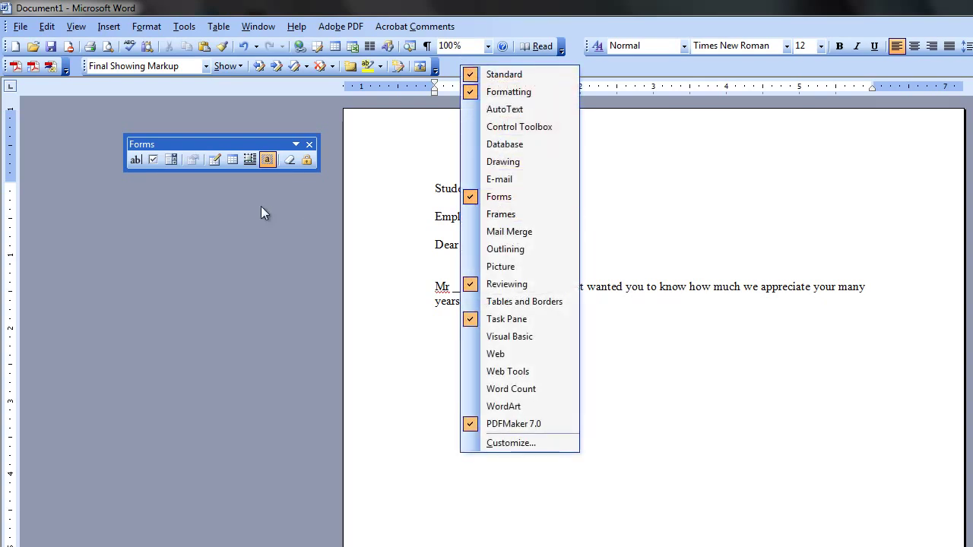
left_click(156, 226)
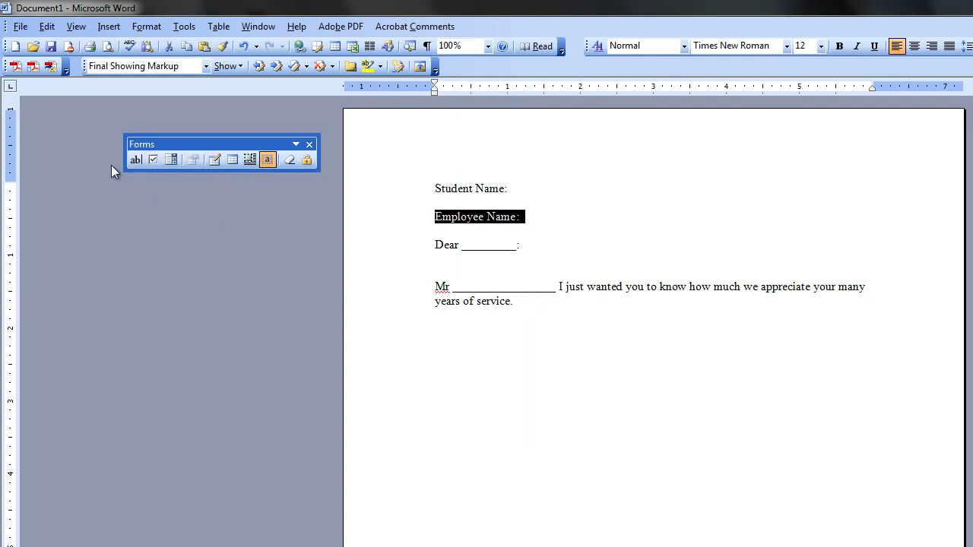
left_click(573, 181)
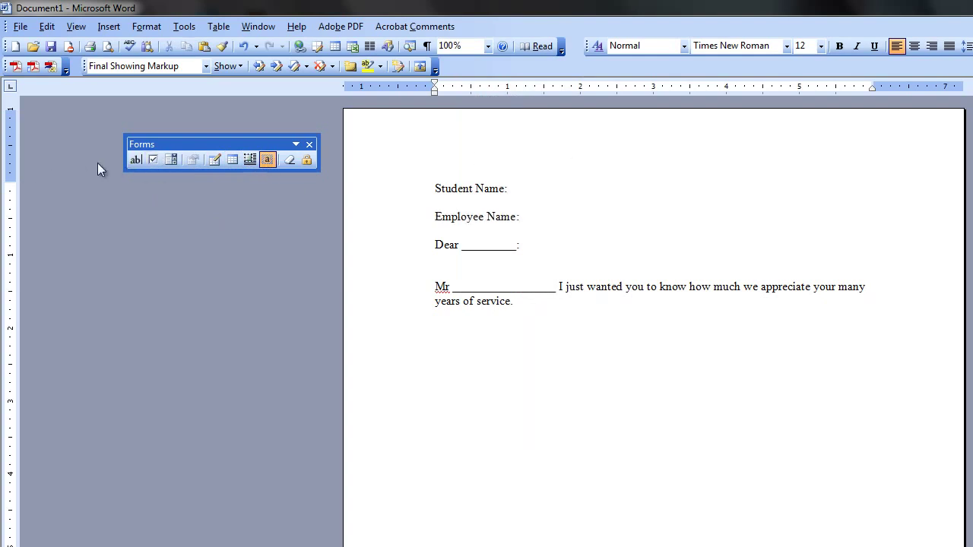
left_click(134, 160)
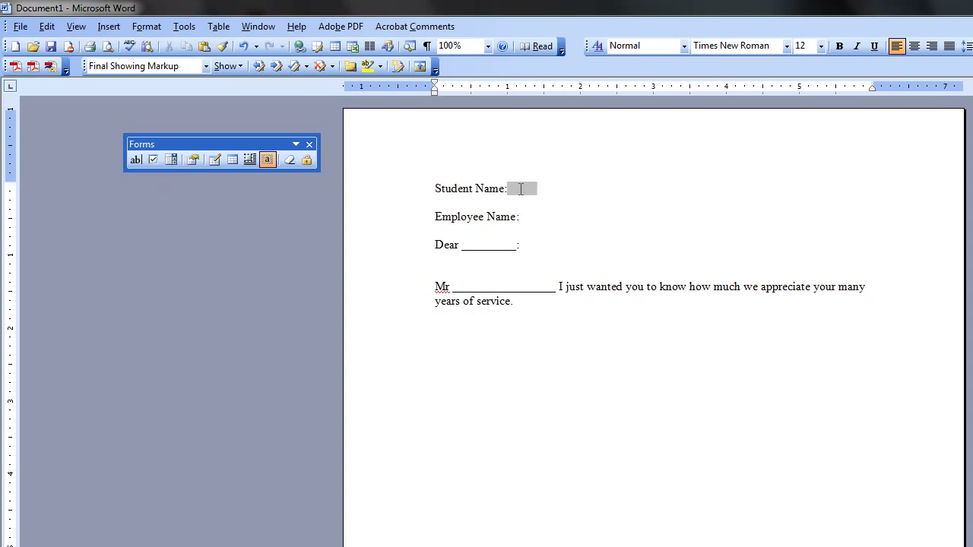
left_click(521, 188)
Step: Change the Student Name field's bookmark from Text1 to Name1 and tick Calculate on exit
double_click(522, 190)
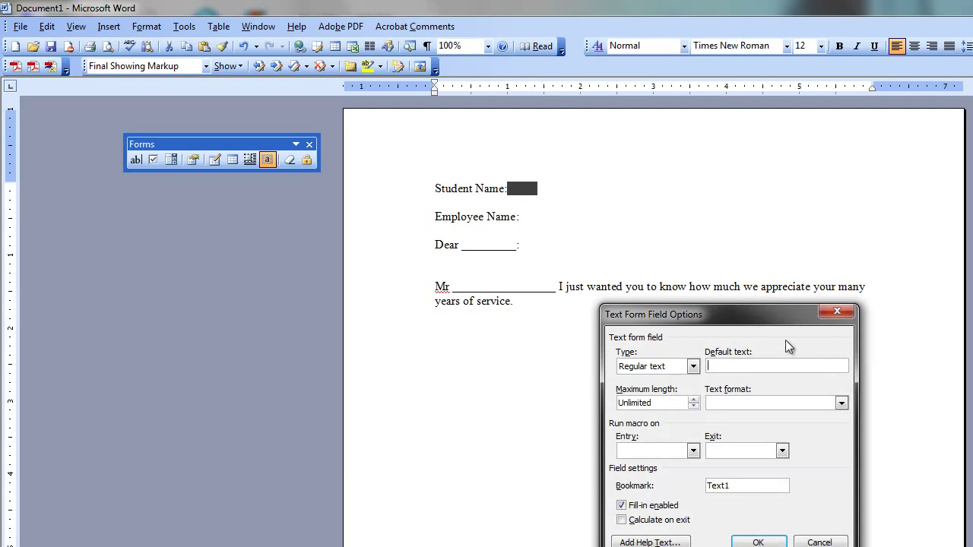
left_click_drag(776, 320, 604, 220)
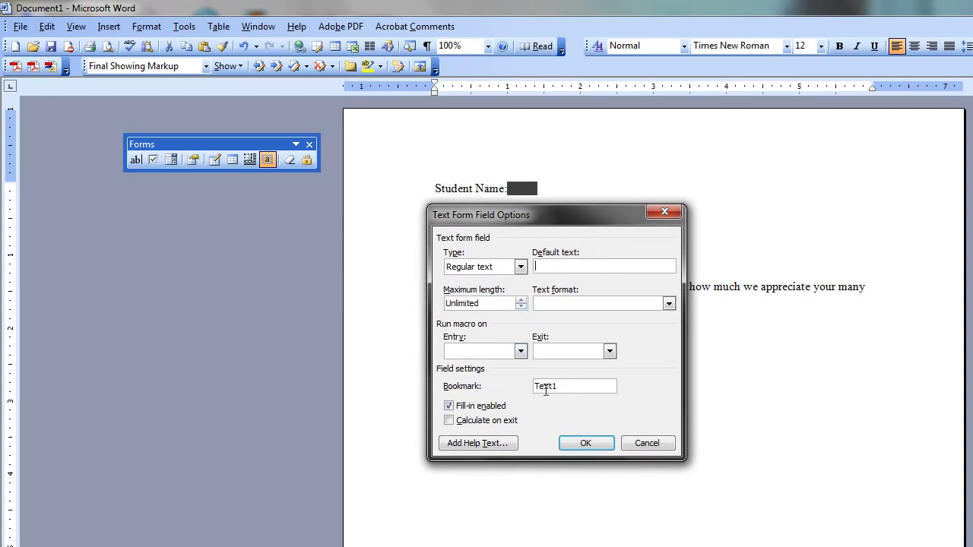
left_click_drag(561, 389, 461, 390)
type("Name1")
left_click(449, 422)
left_click(584, 443)
left_click(562, 218)
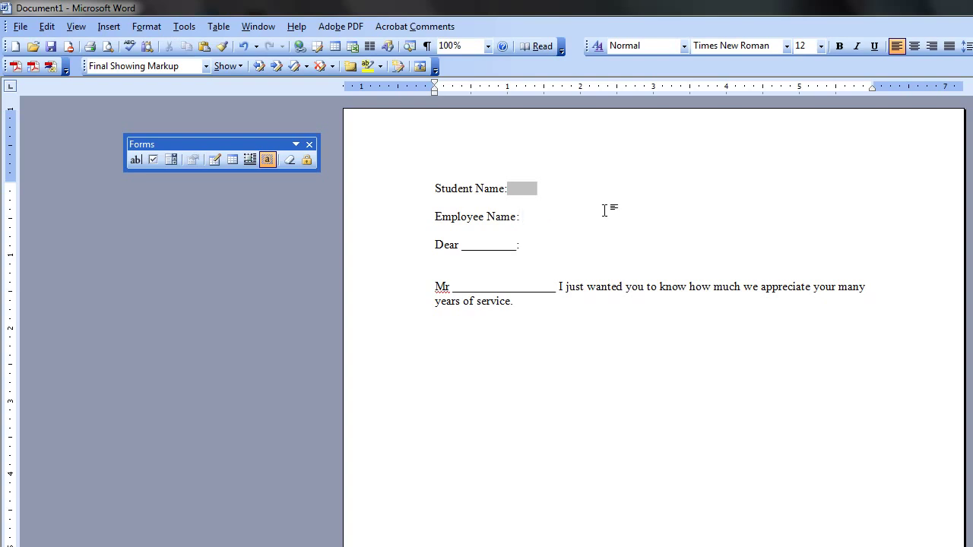
Step: Add 'REF Name1' after Employee Name and convert it into a field with Ctrl+F9
type("REF Name1")
left_click_drag(522, 215, 575, 221)
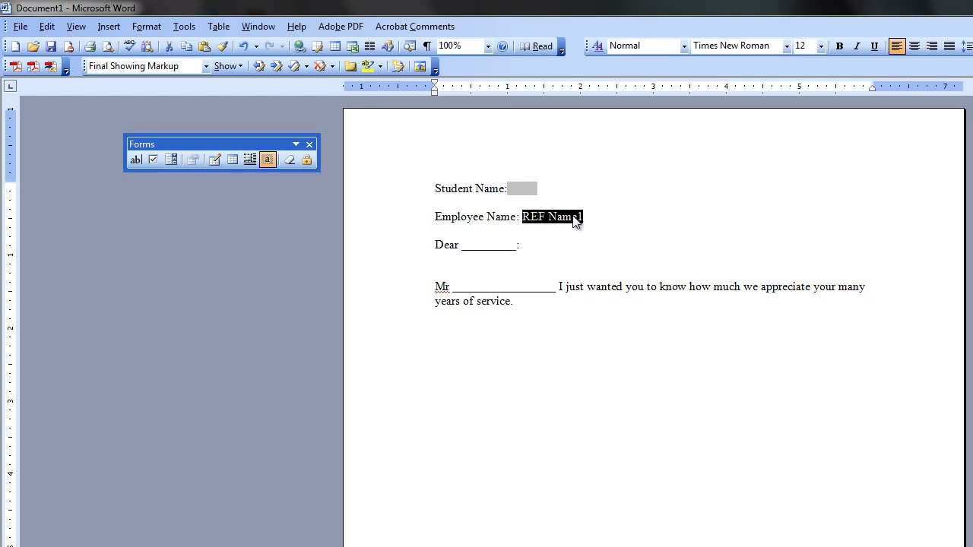
key("ctrl+F9")
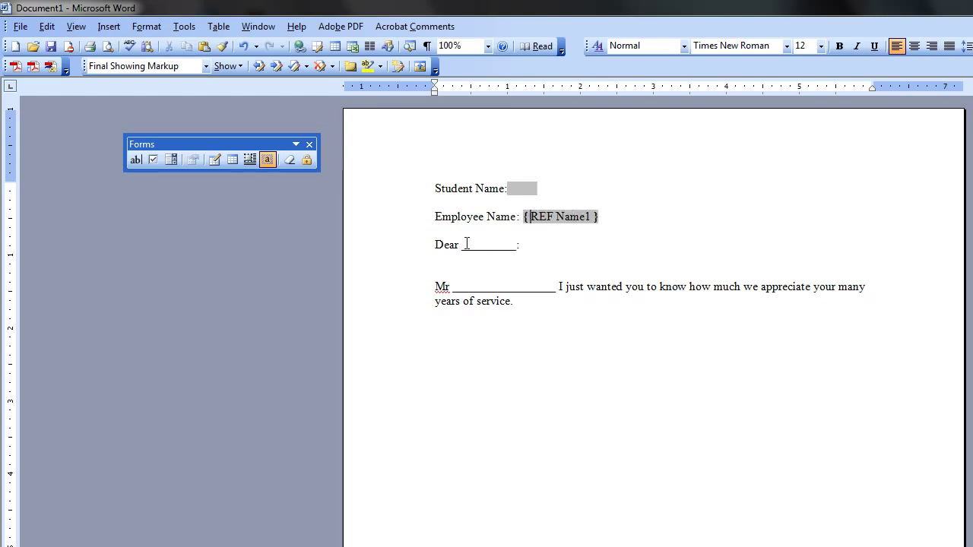
Step: Replace the blank after Dear with the text 'REF Name1:'
left_click_drag(461, 245, 517, 251)
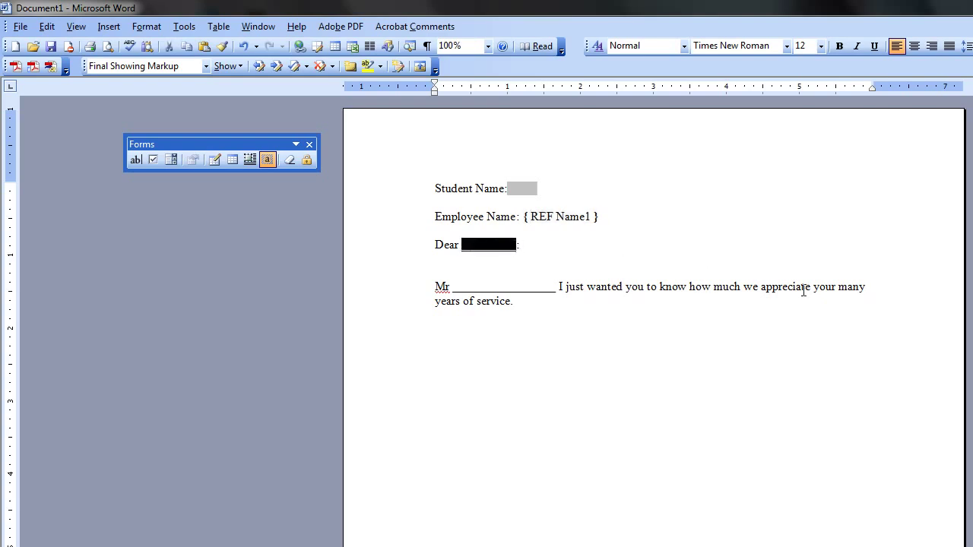
type("RE")
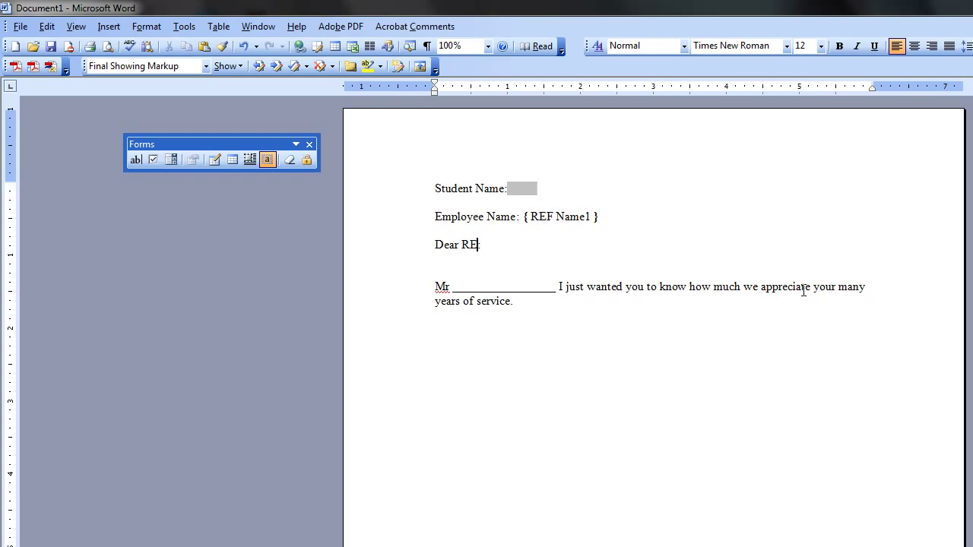
type("D")
key("BackSpace")
type("F ")
type("NMW")
key("BackSpace")
key("BackSpace")
type("a")
key("BackSpace")
type("ame")
type(":")
key("Left")
type("1")
Step: Type 'REF Name1' over the Mr blank, then convert the Dear and Mr texts into fields
left_click_drag(453, 286, 559, 297)
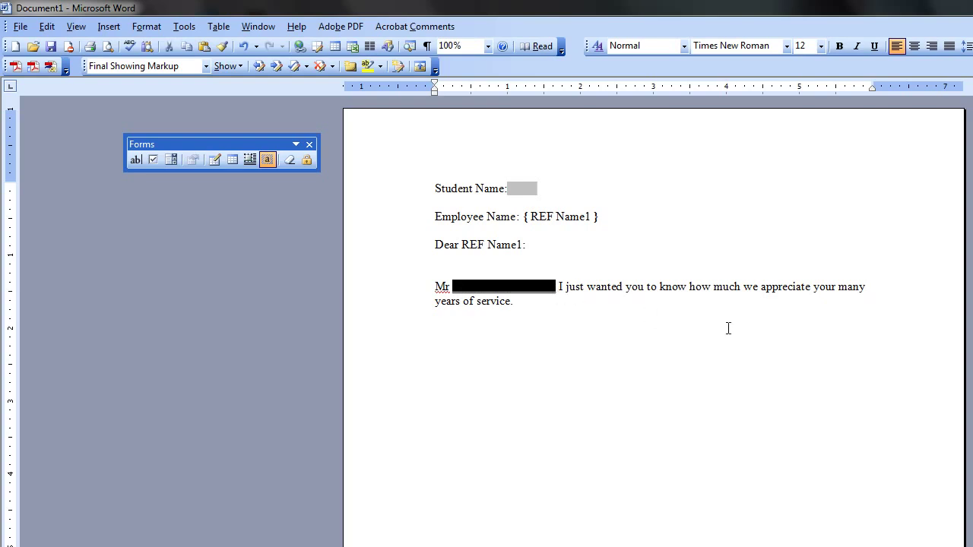
type("REF N")
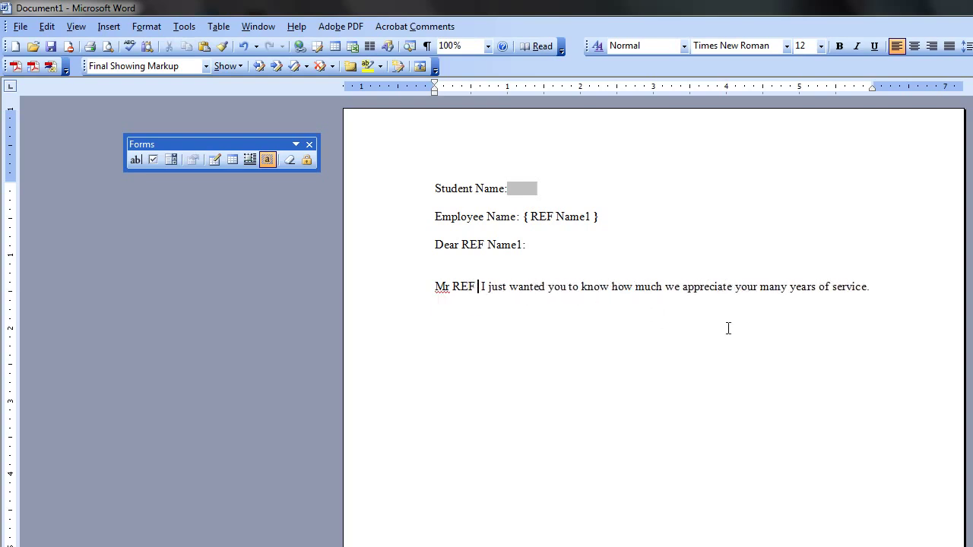
type("ame1")
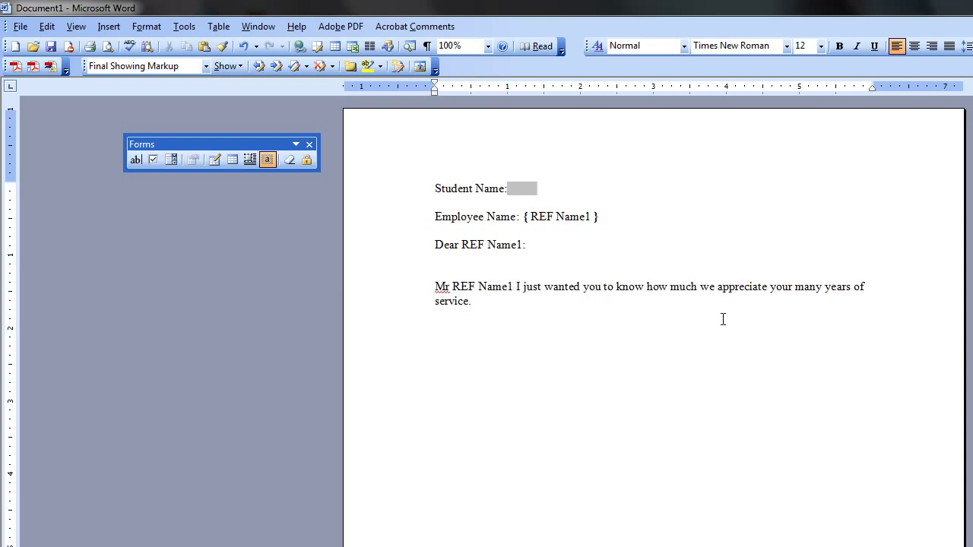
left_click_drag(462, 245, 524, 245)
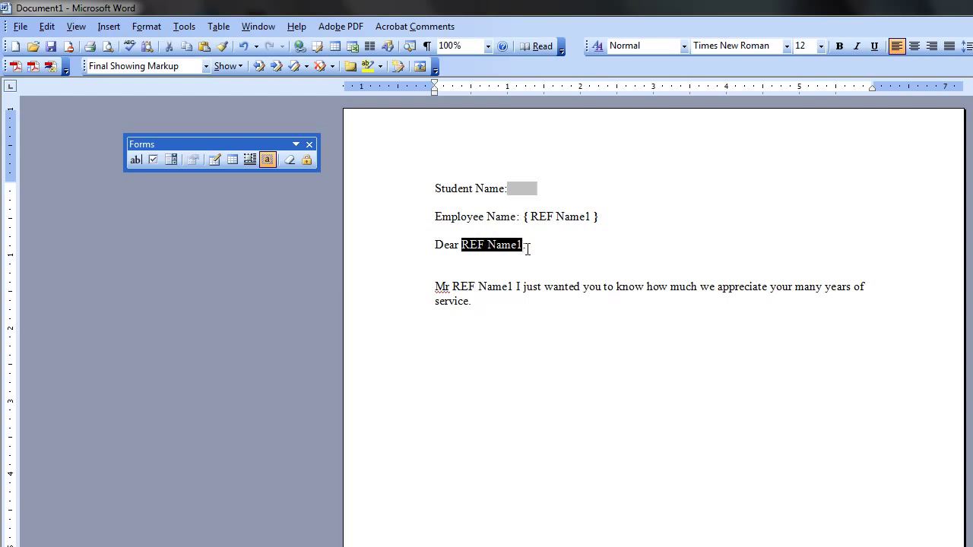
key("ctrl+F9")
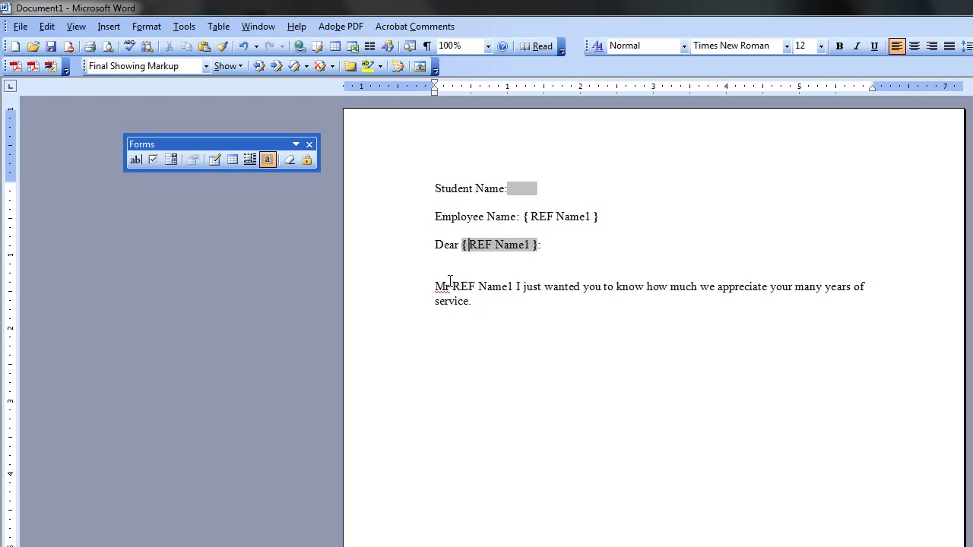
left_click(454, 286)
left_click_drag(454, 285, 513, 286)
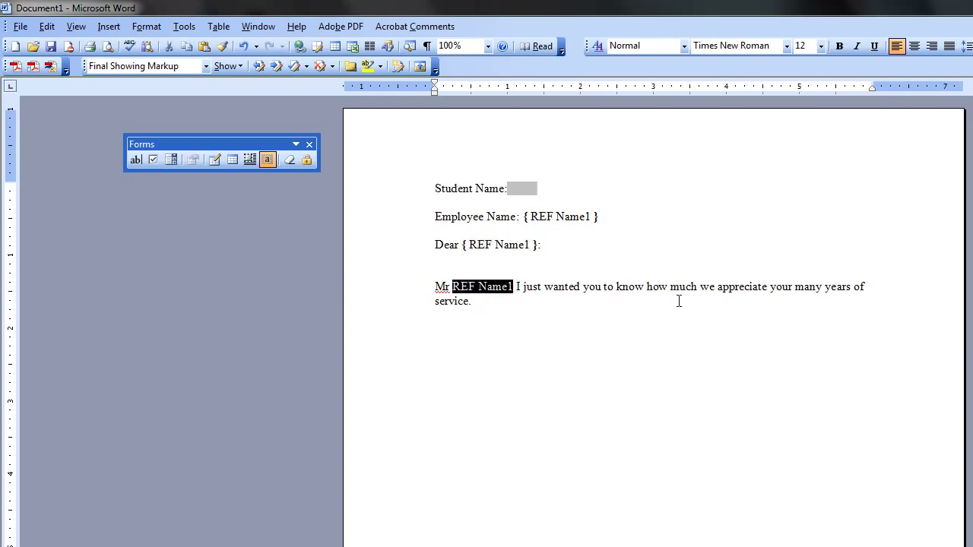
key("ctrl+F9")
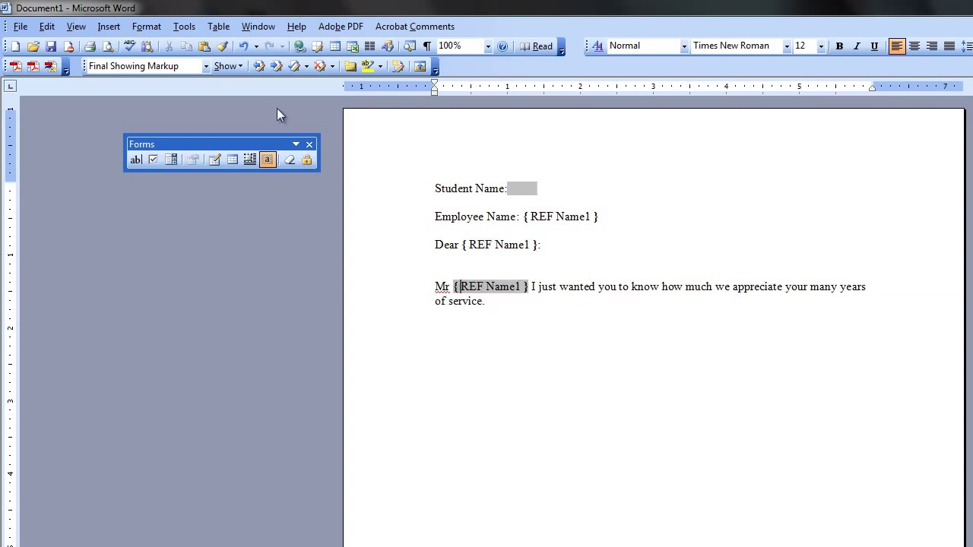
Step: Protect the form, enter a student's name in Student Name, and tab out to update the REF fields
left_click(306, 161)
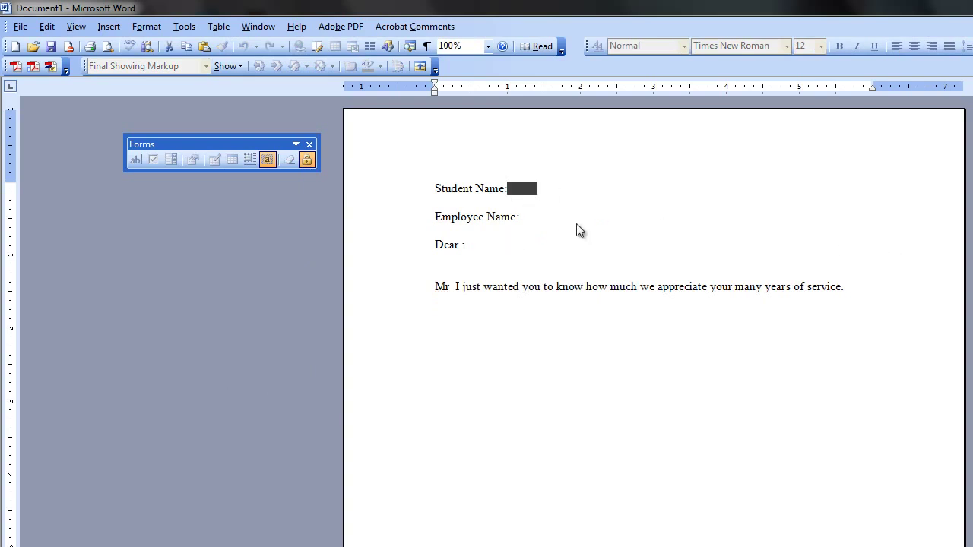
type("Mich")
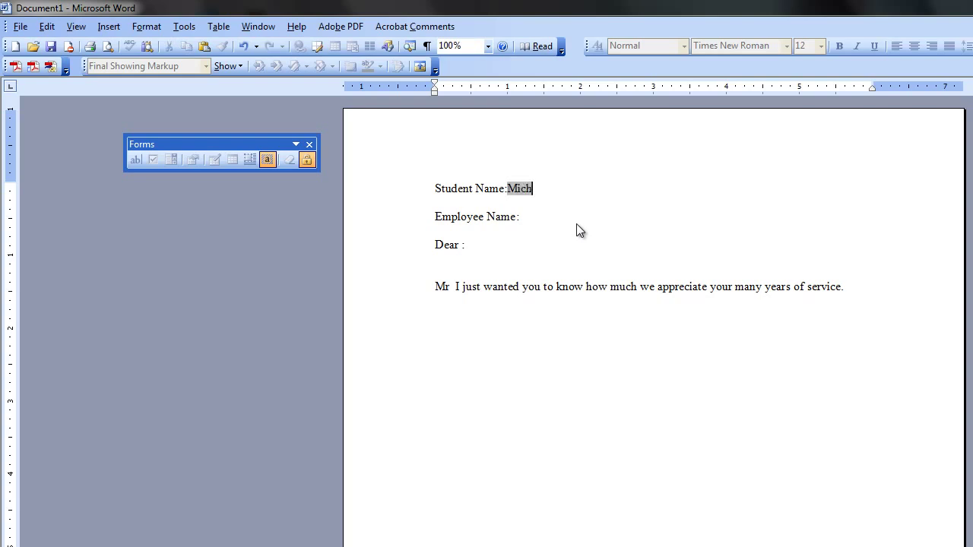
type("ael Phelp")
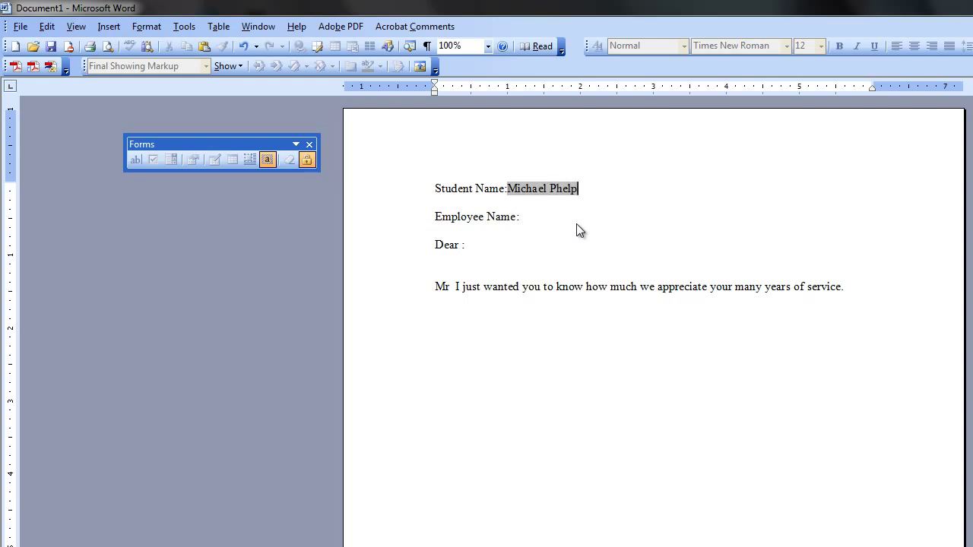
type("s")
key("Tab")
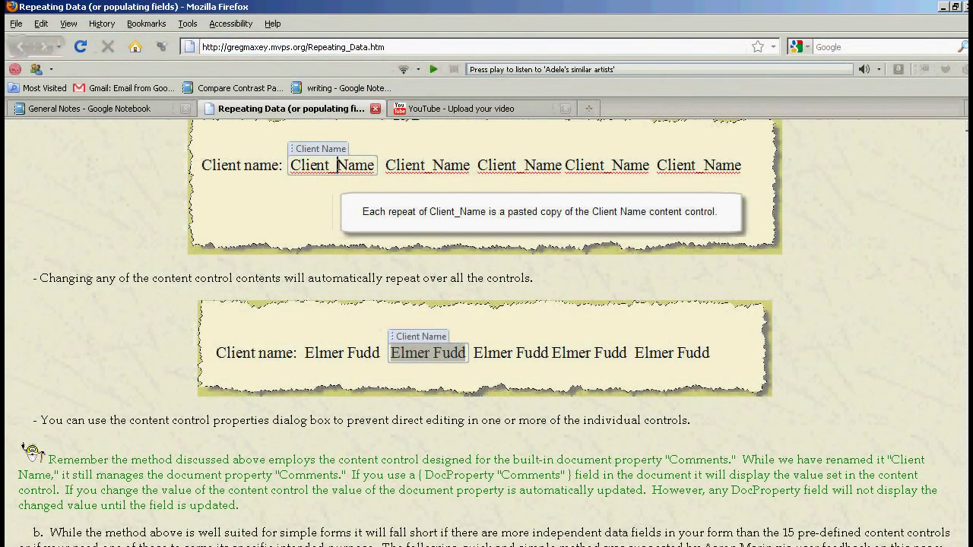
scroll(486, 334, "up", 4)
scroll(338, 512, "up", 15)
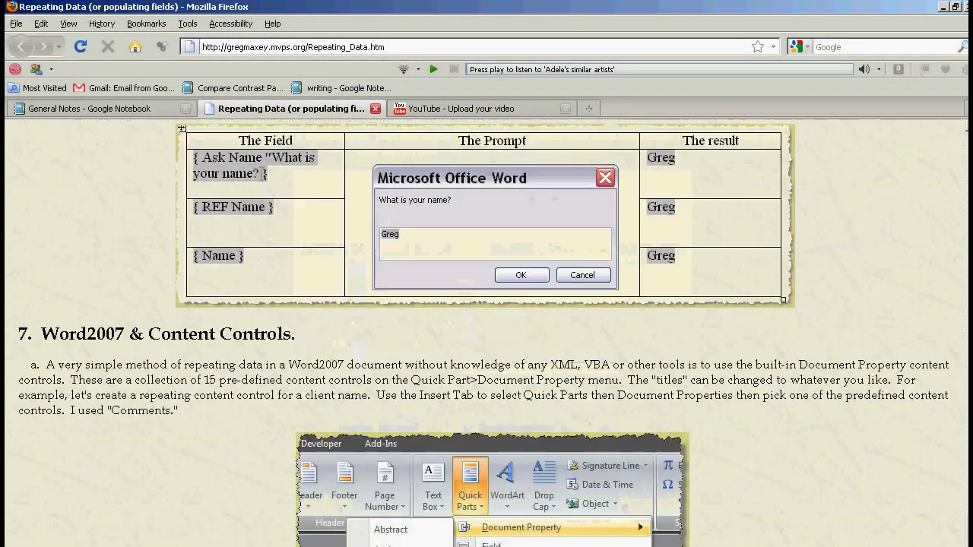
scroll(665, 221, "up", 15)
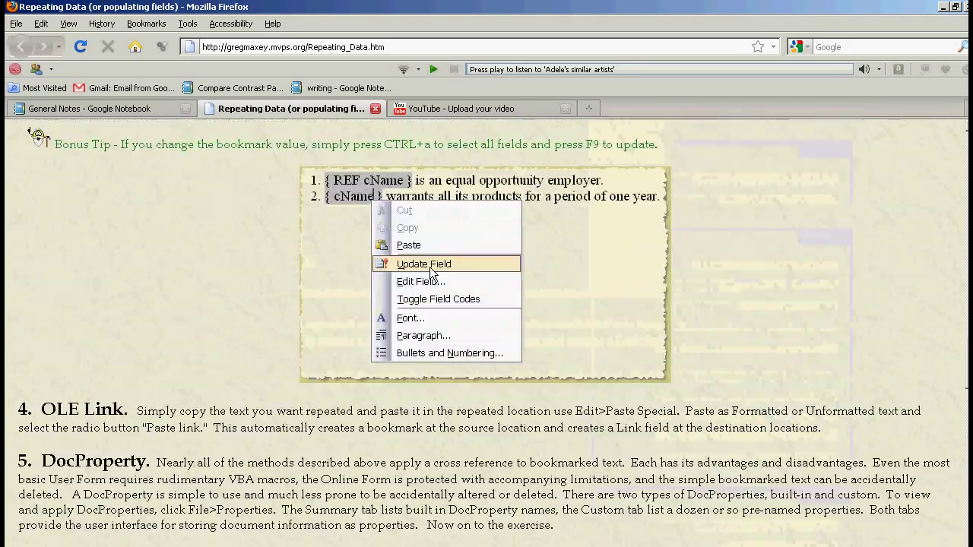
scroll(536, 492, "up", 15)
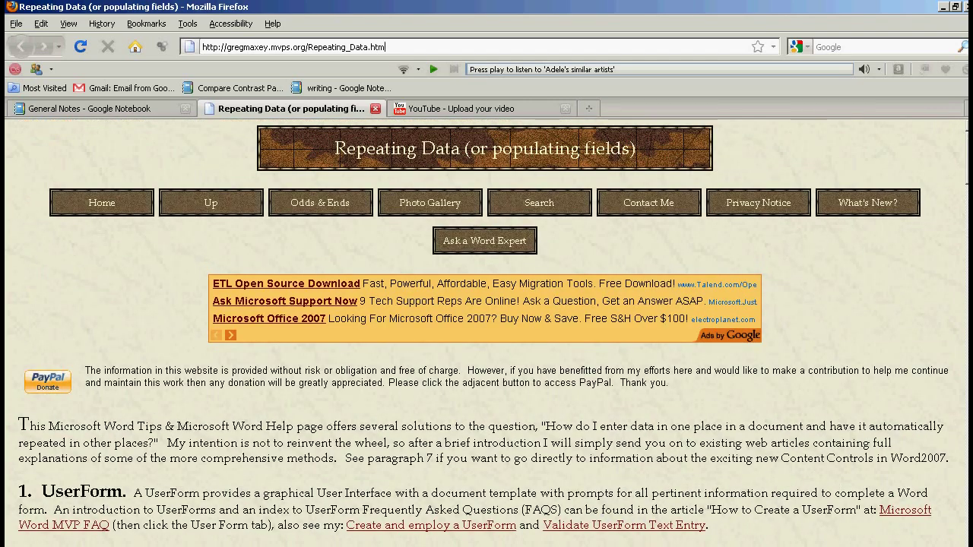
key("ctrl+l")
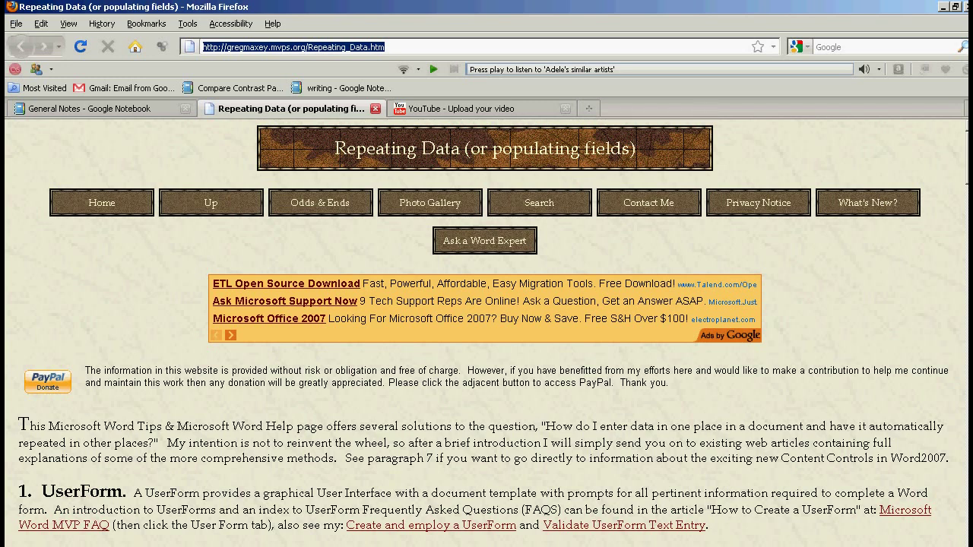
key("End")
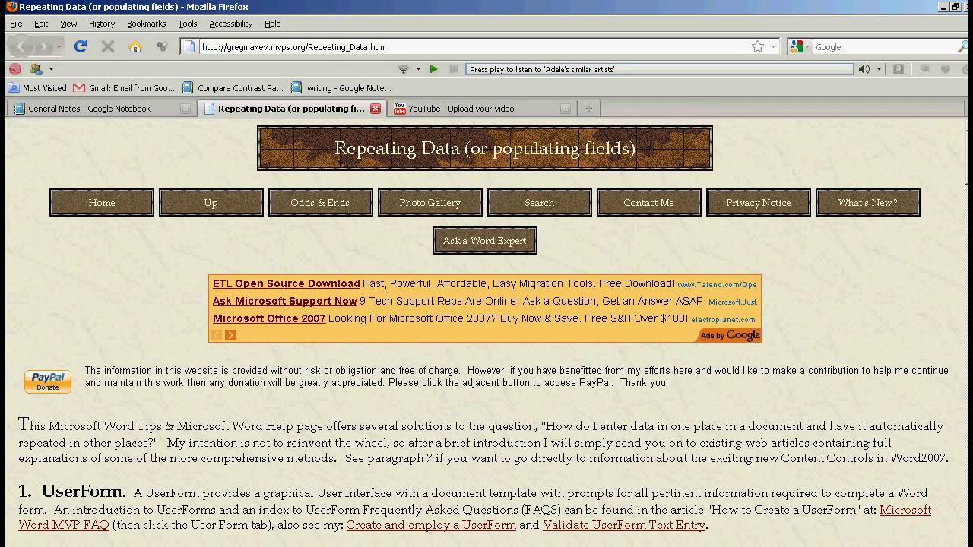
scroll(487, 327, "down", 20)
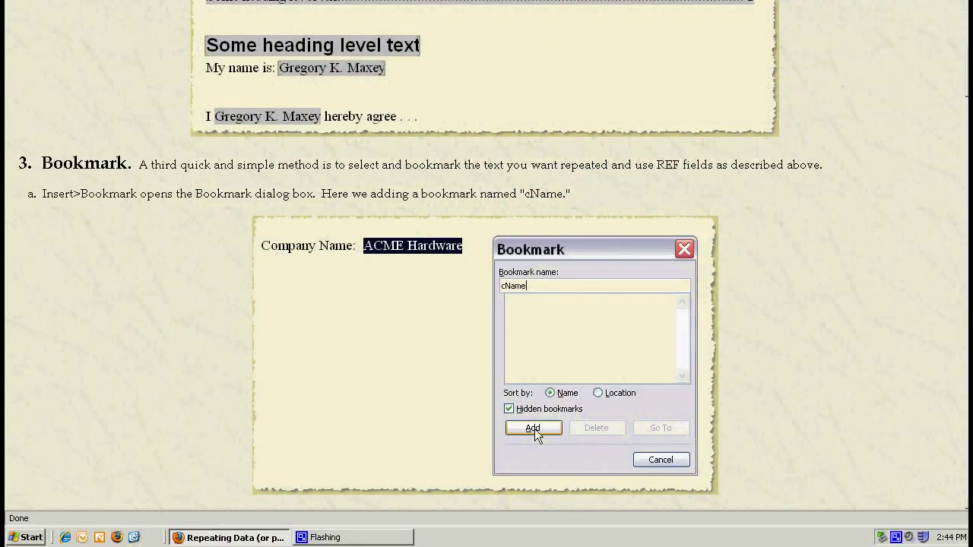
Step: Create a new blank Word 2007 document from New Office Document
key("super")
key("Return")
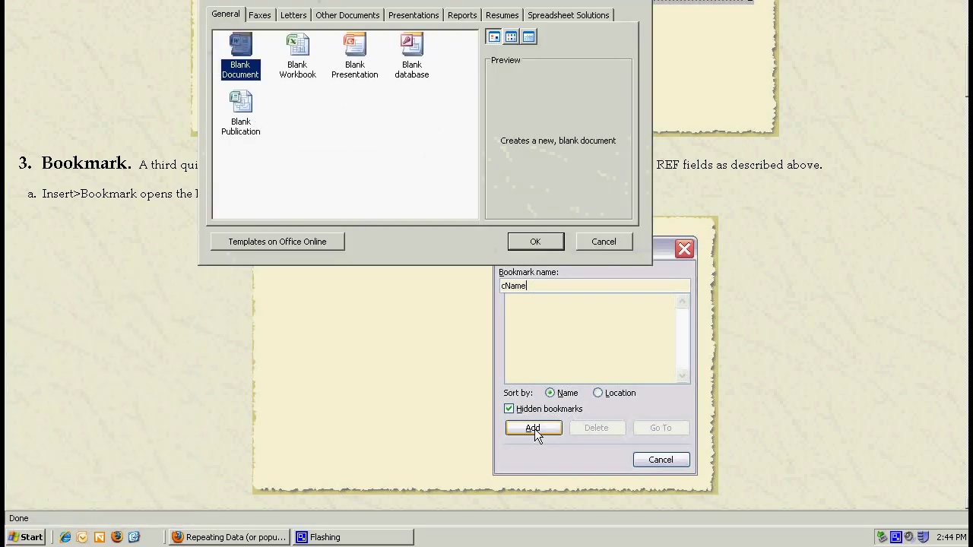
key("Return")
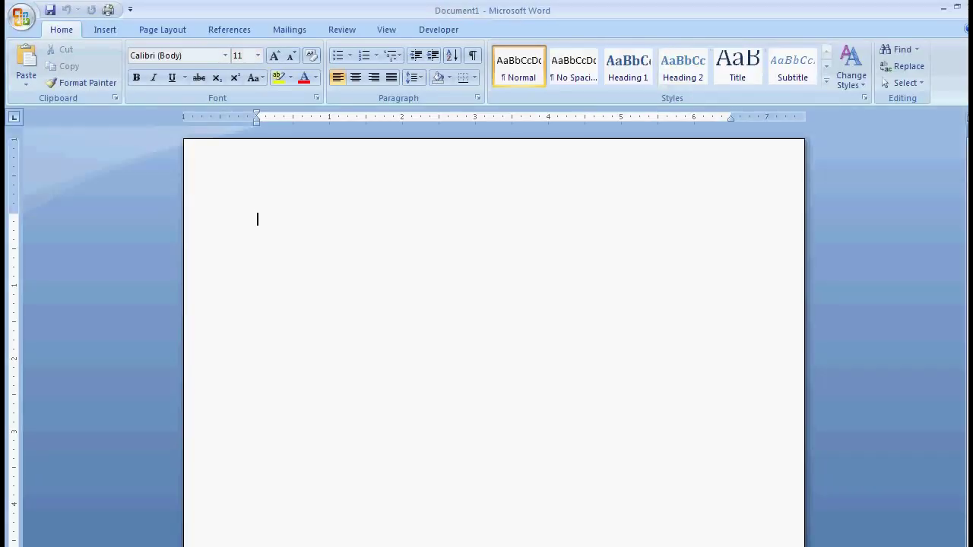
Step: Type the Student Name, Employee Name, Dear and Mr lines plus the banquet invitation sentence
type("Student Na")
type("me:  ")
type("Emplo")
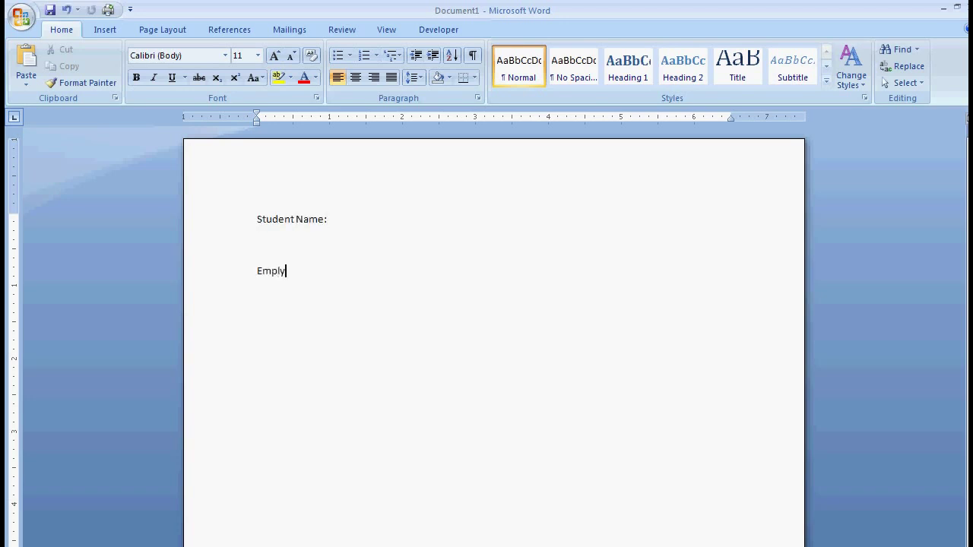
type("yee Name:")
key("Return")
key("Return")
type("Dear _____________")
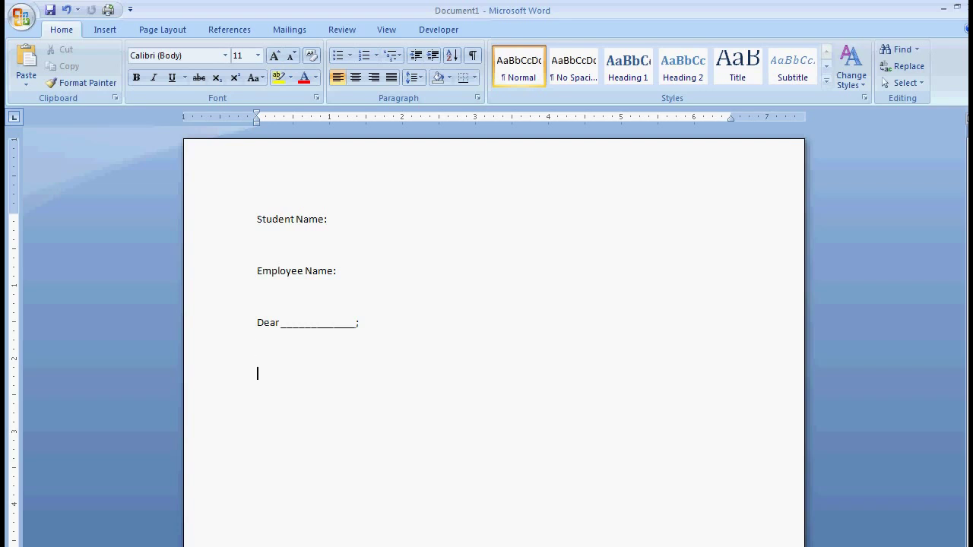
type("We would you, Mr ________________ to attend our bag")
key("BackSpace")
type("n")
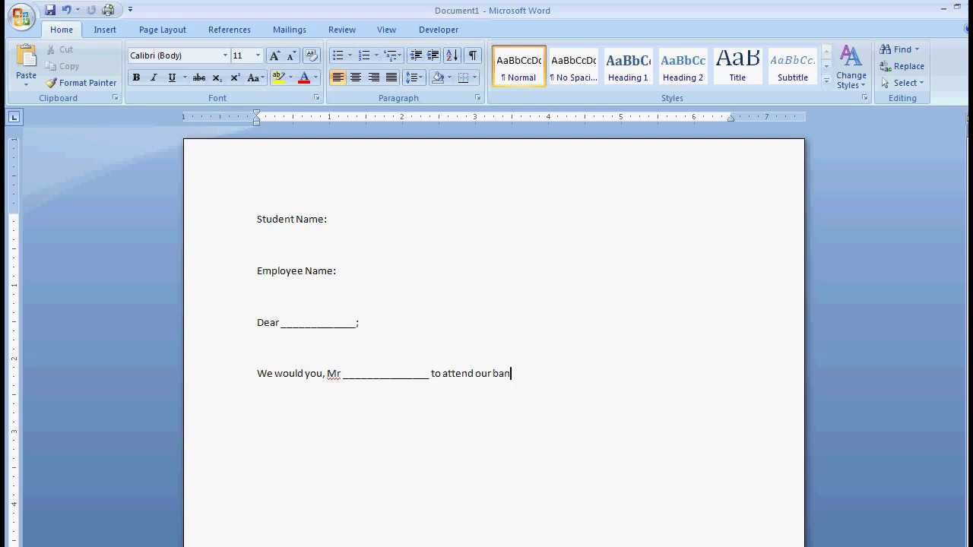
type("quet in your honor.")
Step: Insert the Comments document-property control from Quick Parts after 'Student Name:'
left_click(105, 30)
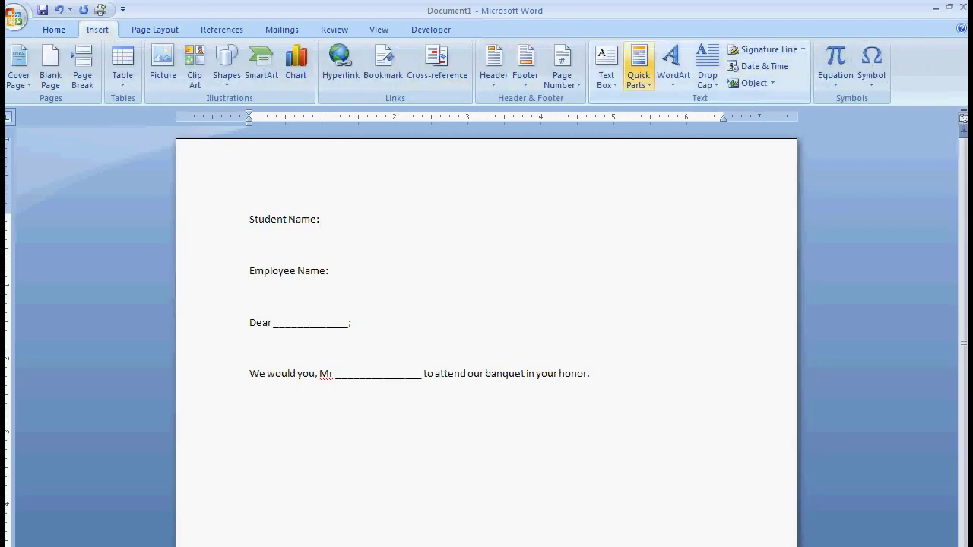
left_click(638, 68)
mouse_move(722, 102)
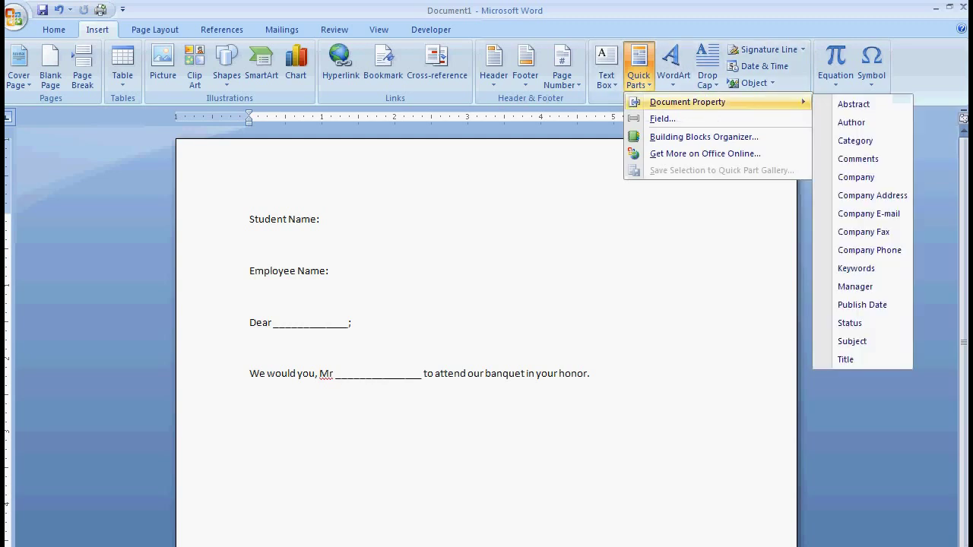
left_click(859, 159)
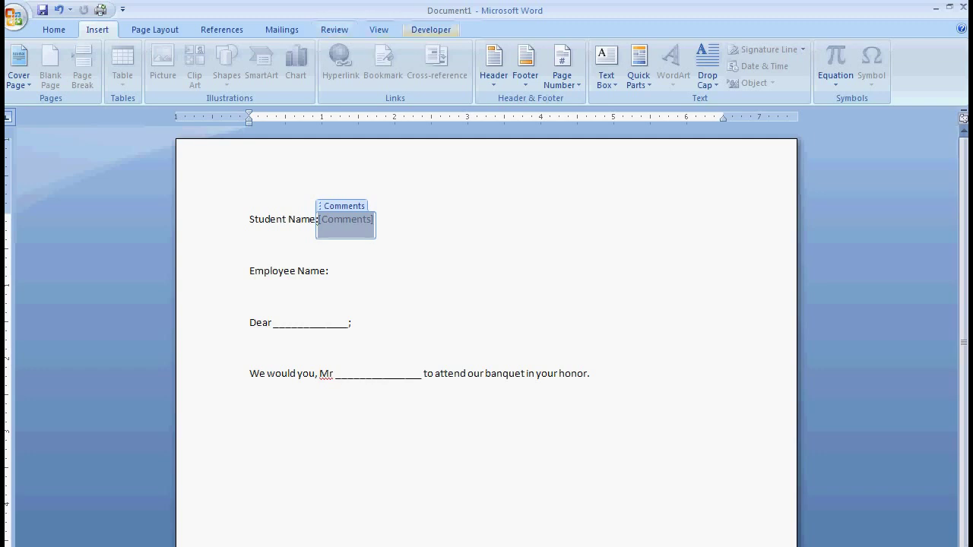
Step: Turn on Design Mode on the Developer tab and select the Comments control
left_click(431, 28)
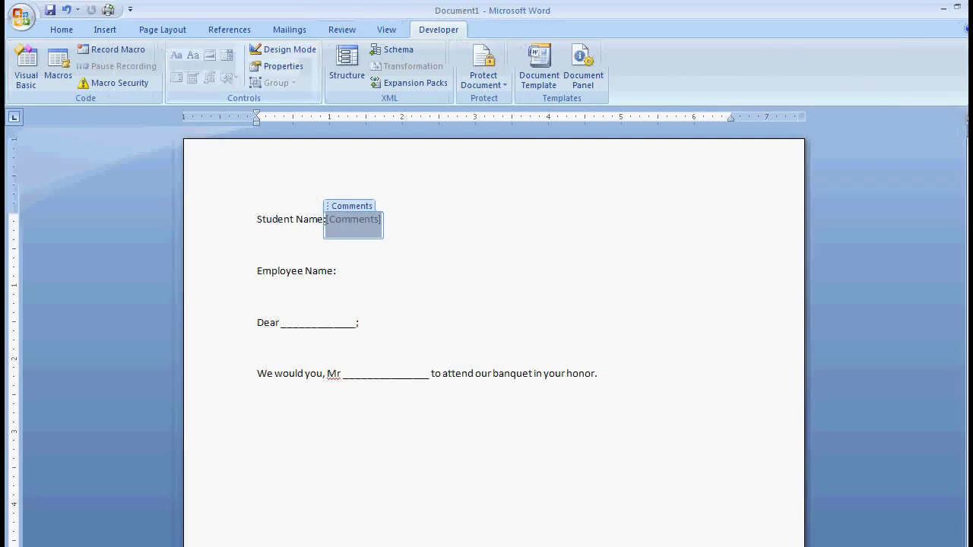
left_click(275, 50)
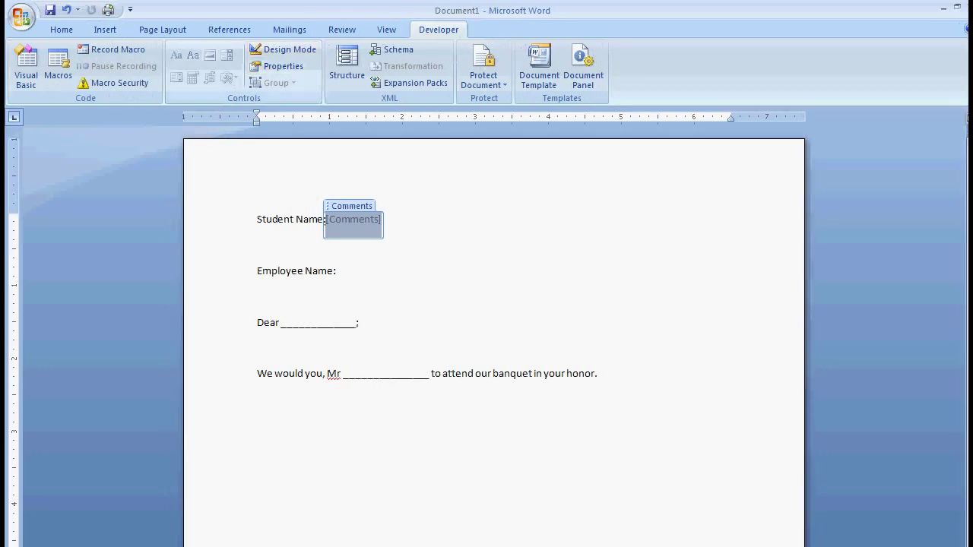
left_click(281, 49)
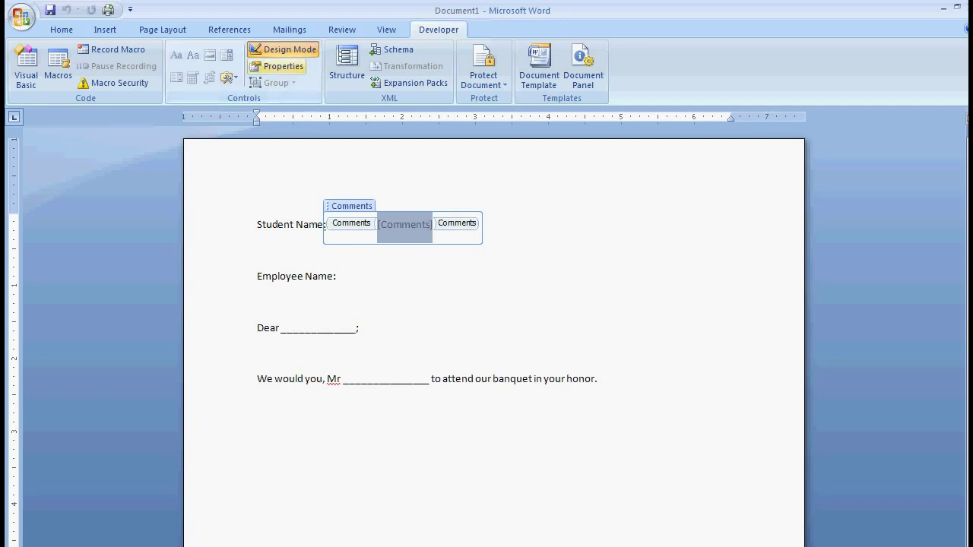
Step: Replace the control's Title in its Properties dialog with 'StudentName' and confirm
left_click(276, 66)
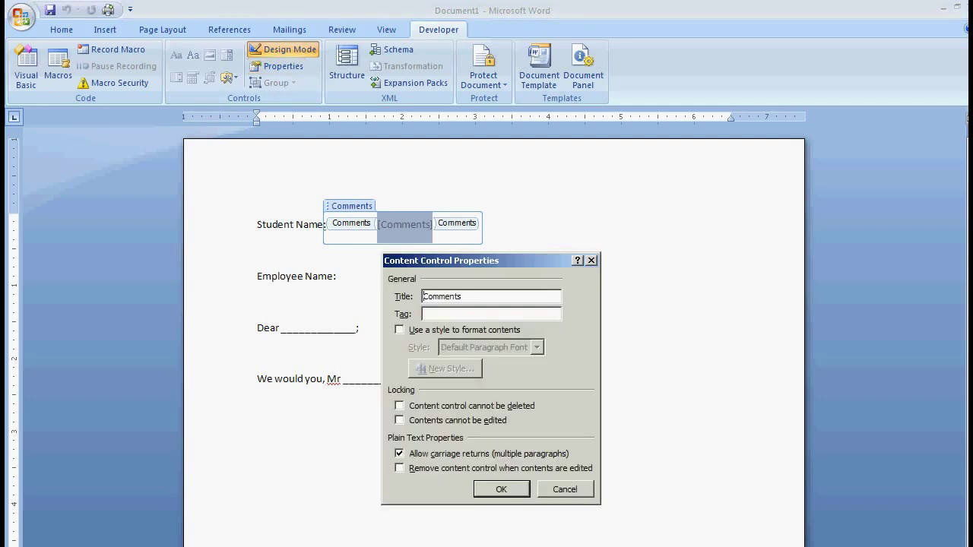
key("shift+End")
type("StudentName")
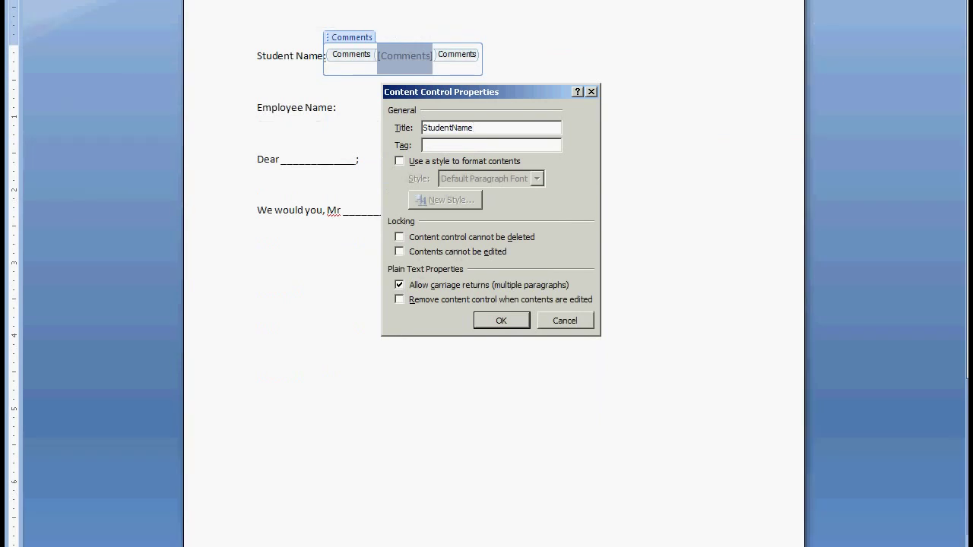
key("Return")
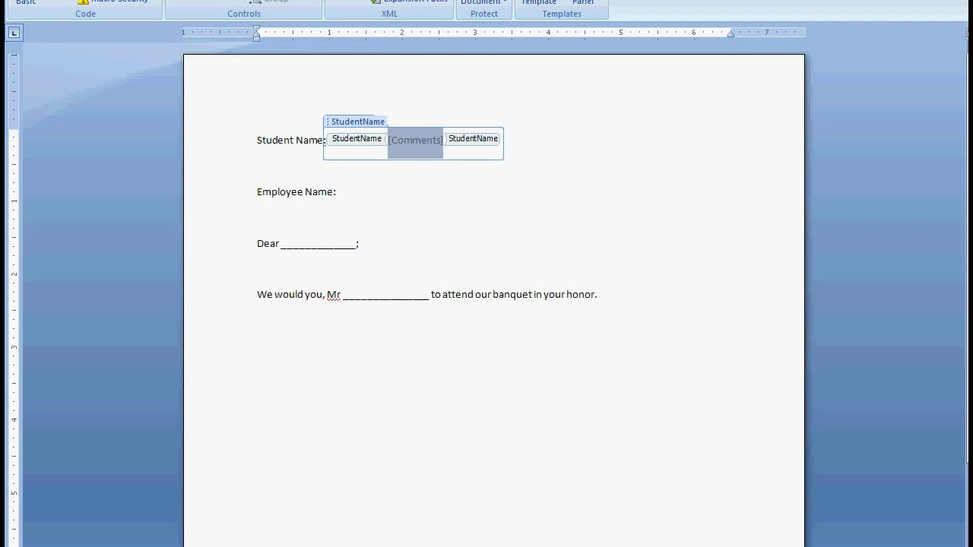
Step: Replace the StudentName control's [Comments] placeholder text with Student_Name
key("Delete")
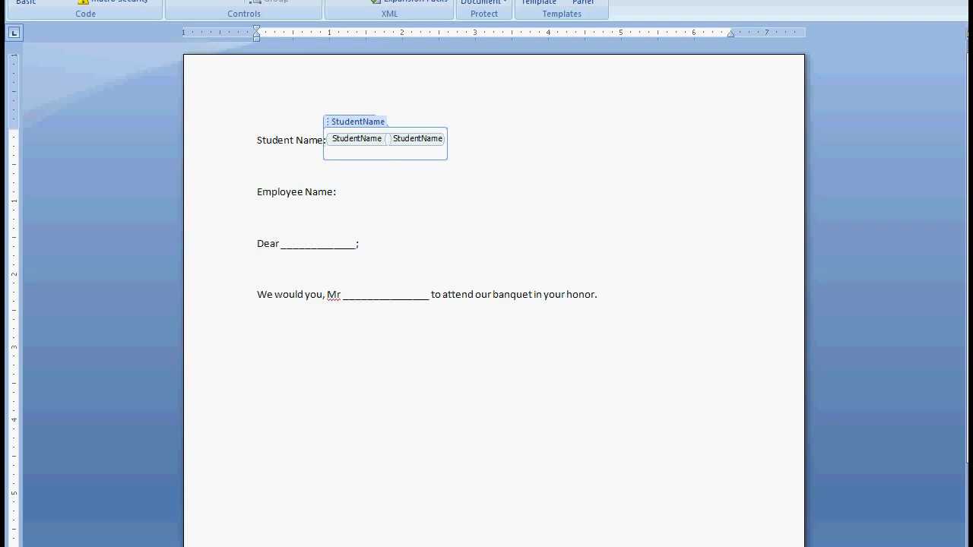
key("ctrl+z")
left_click(391, 140)
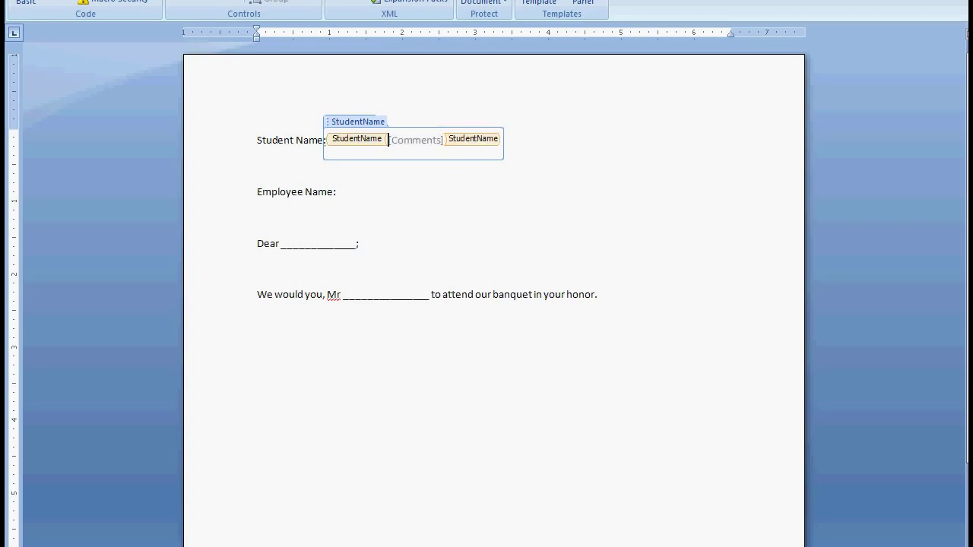
key("Delete")
key("Delete")
key("Delete")
key("Delete")
key("Delete")
key("Delete")
key("Delete")
key("Delete")
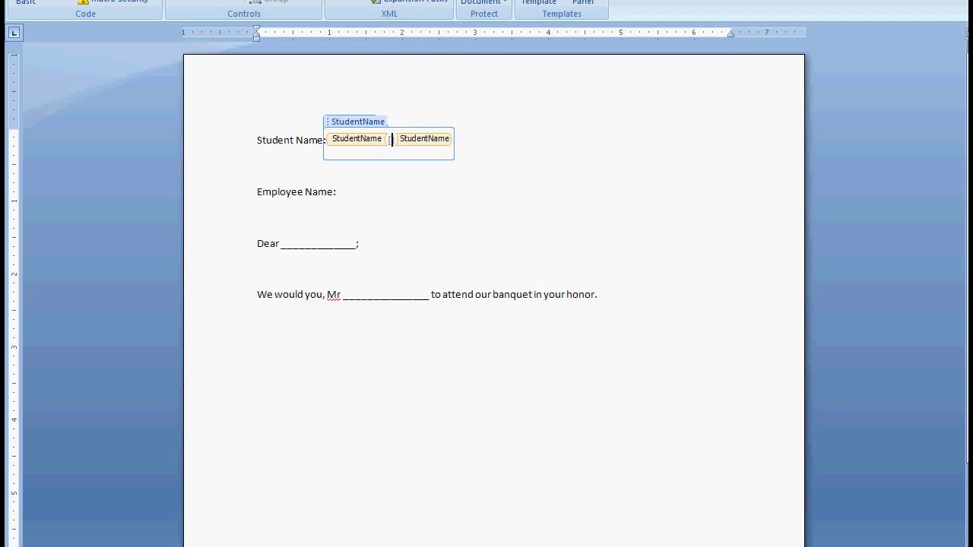
type("Stud")
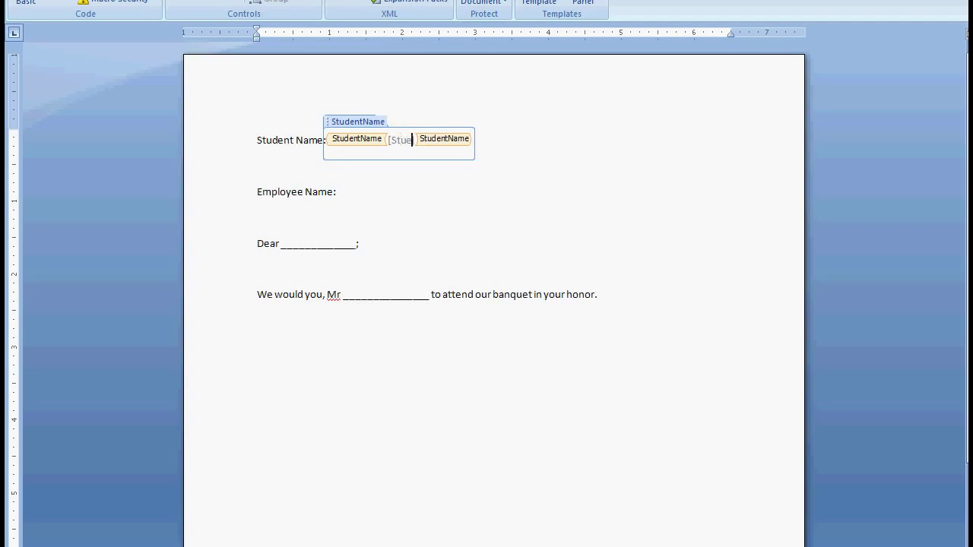
type("ent_Name")
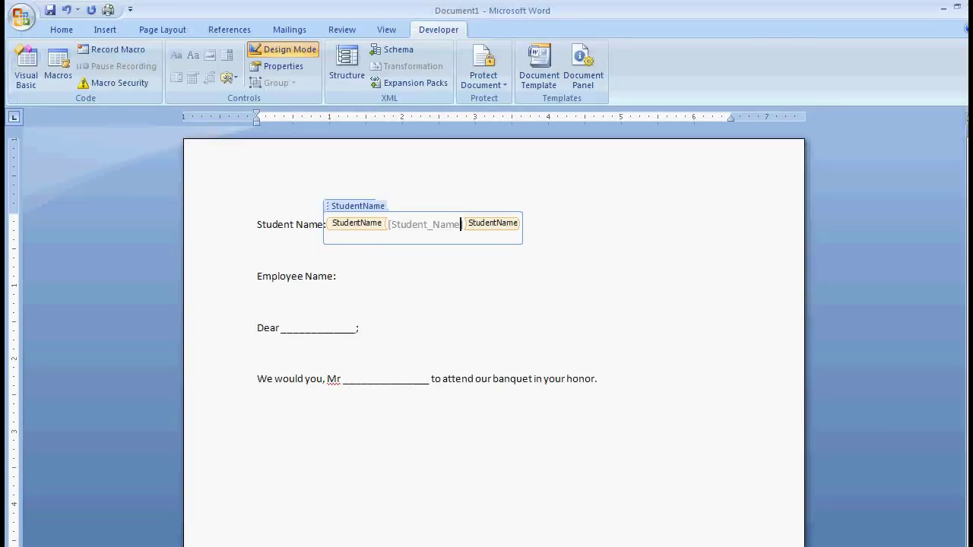
Step: Remove the stray 'b)' characters accidentally typed after Employee Name:
left_click(388, 224)
left_click(337, 276)
type("b) I")
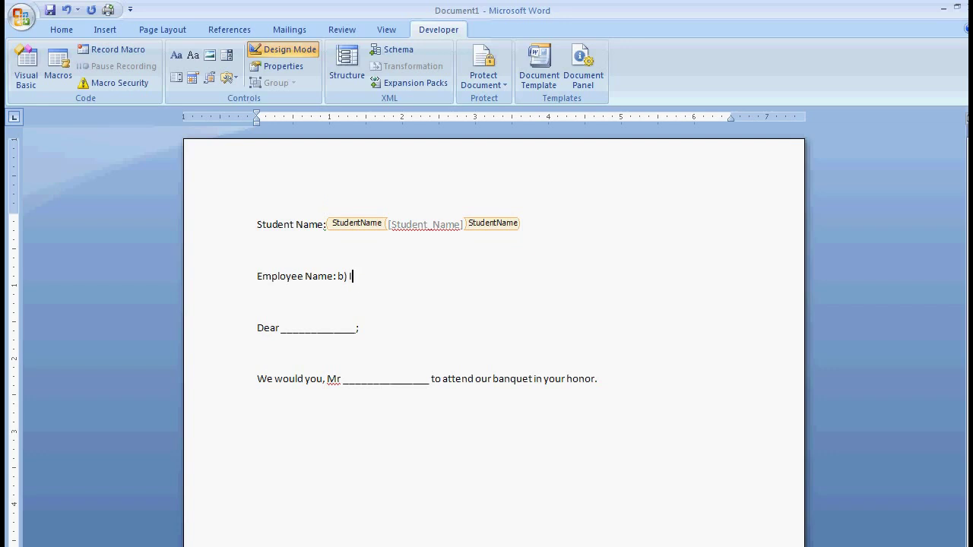
left_click_drag(337, 276, 351, 276)
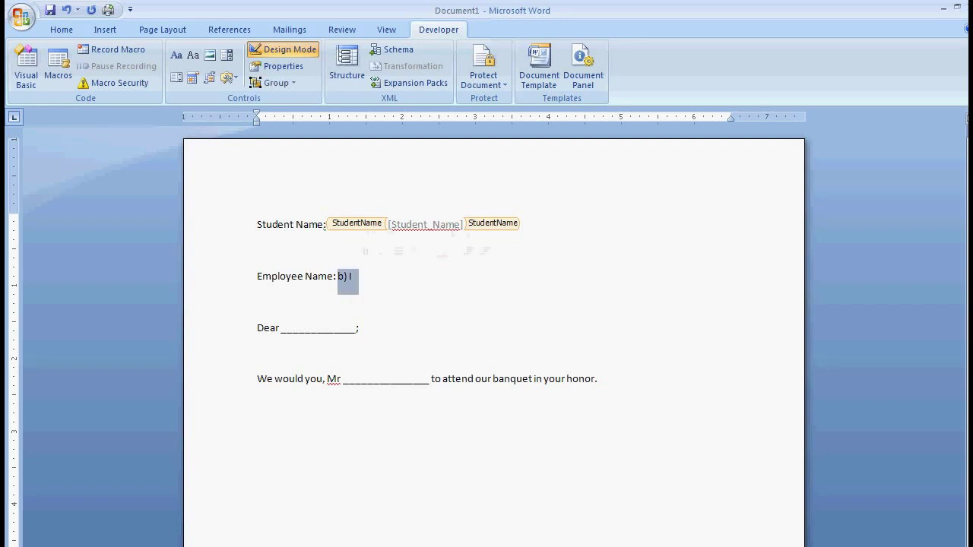
key("Delete")
Step: Select the whole StudentName control, undoing an accidental move and clearing leftover characters
left_click(388, 224)
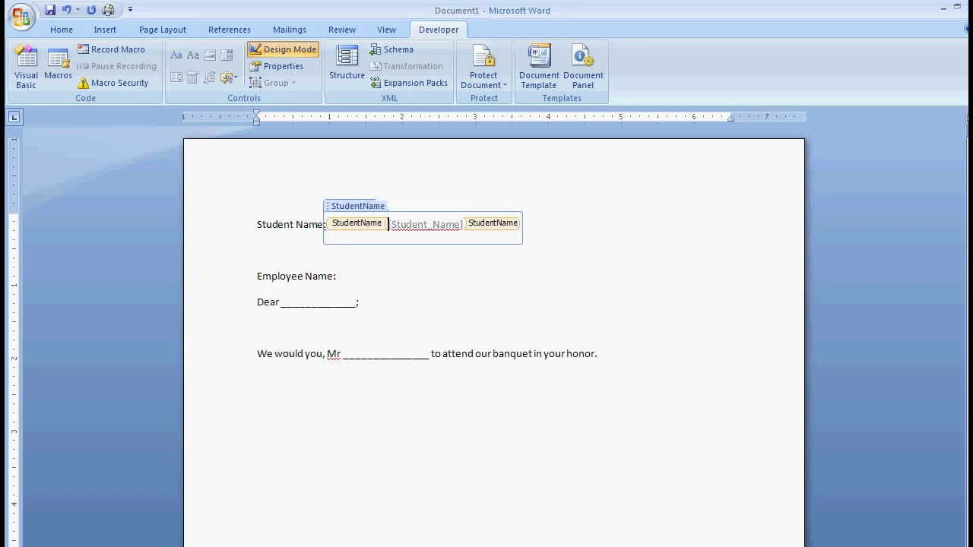
left_click_drag(389, 224, 330, 204)
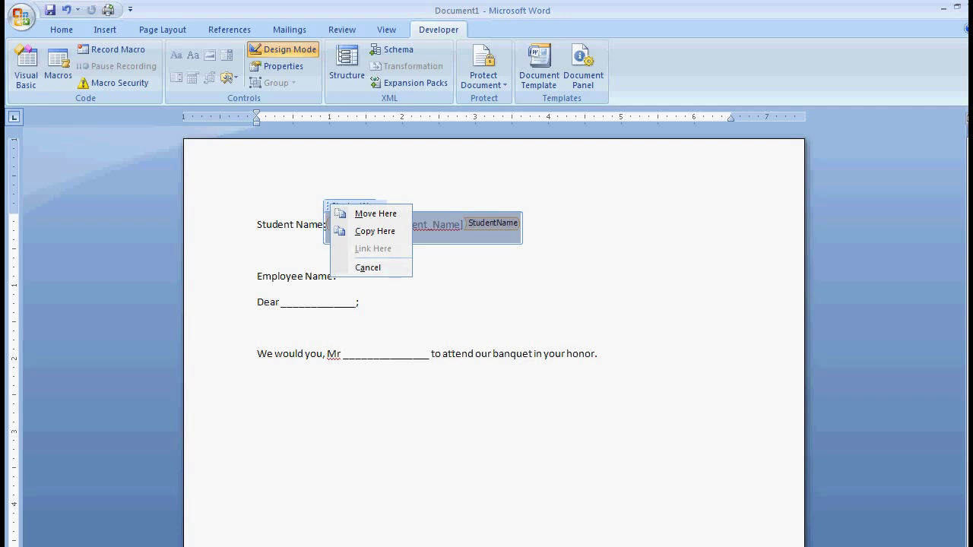
key("Escape")
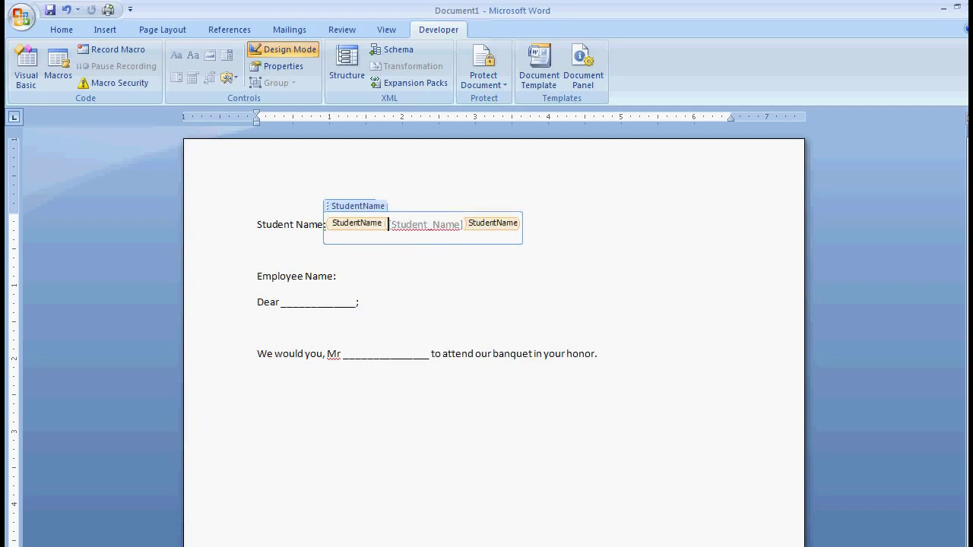
key("ctrl+z")
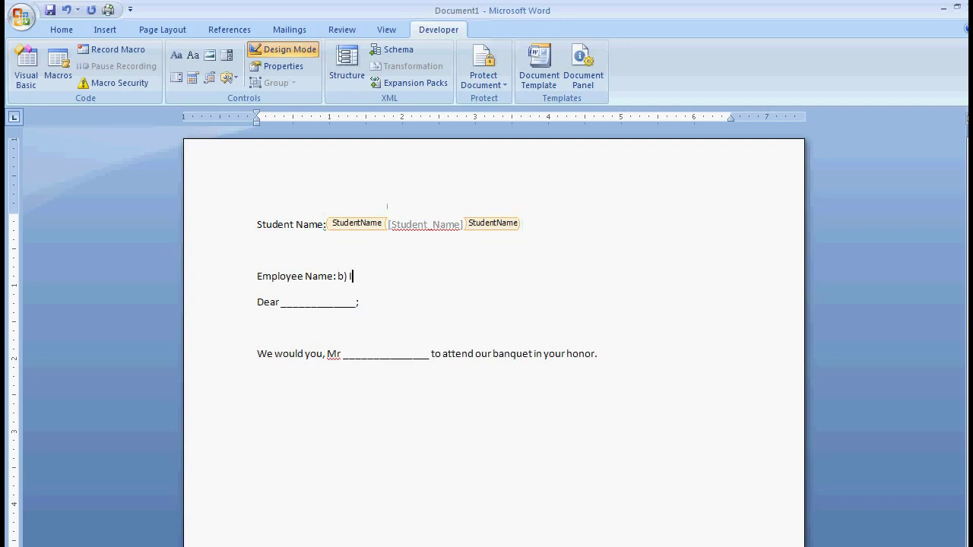
key("BackSpace")
key("BackSpace")
key("BackSpace")
left_click(388, 224)
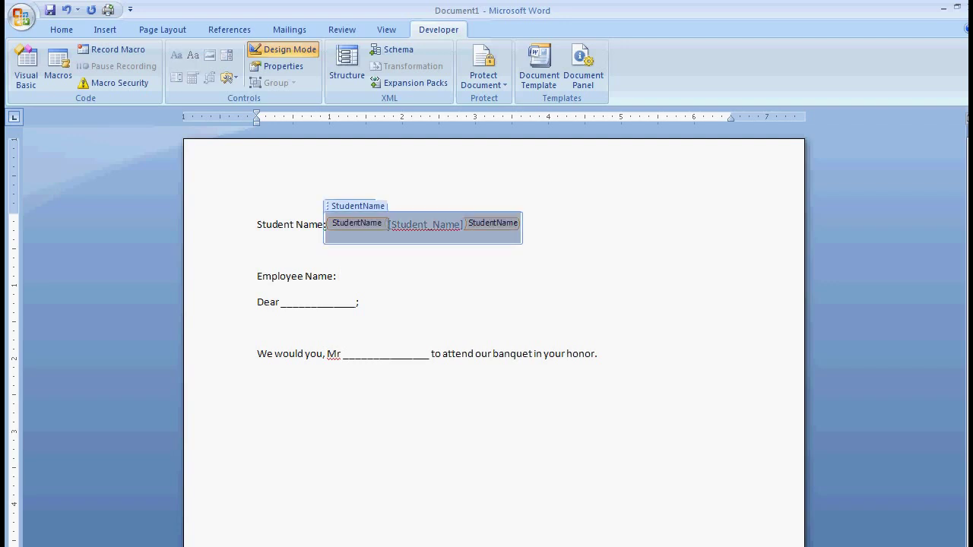
Step: Paste copies of the StudentName control after Employee Name: and after Dear
key("Down")
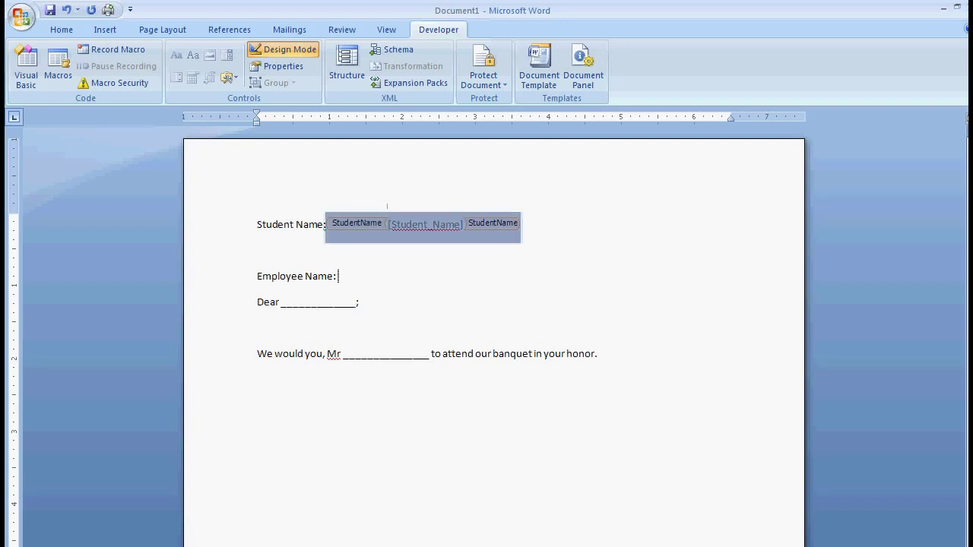
key("ctrl+v")
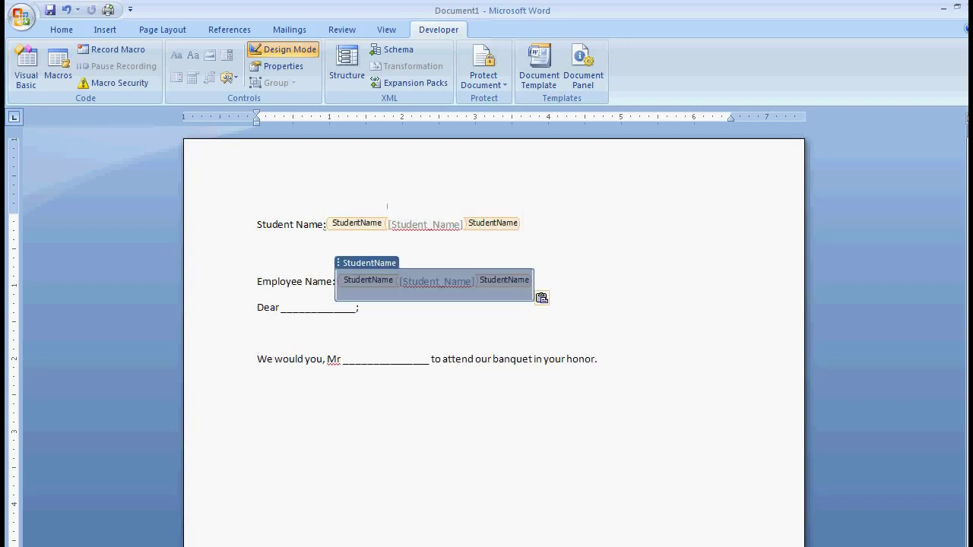
key("F2")
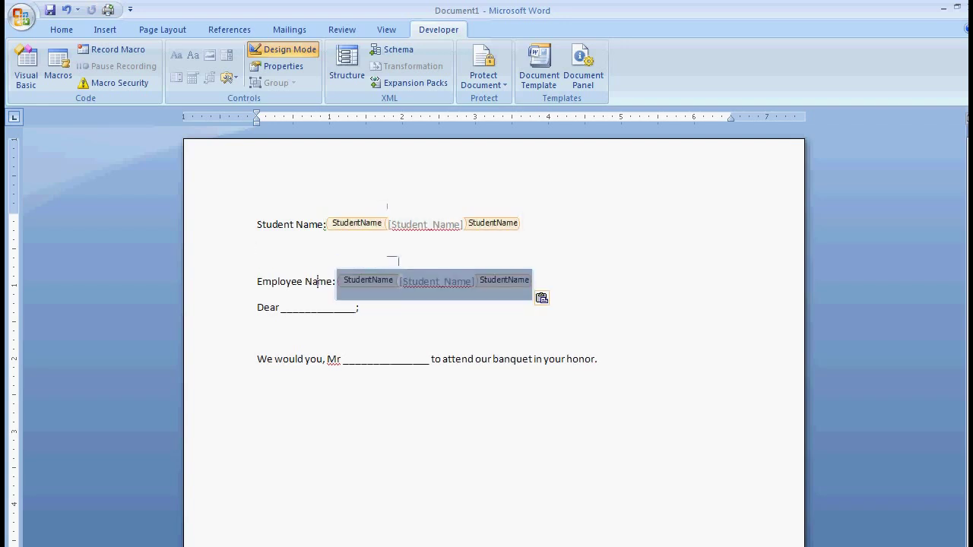
key("Down")
key("Left")
key("Left")
key("Return")
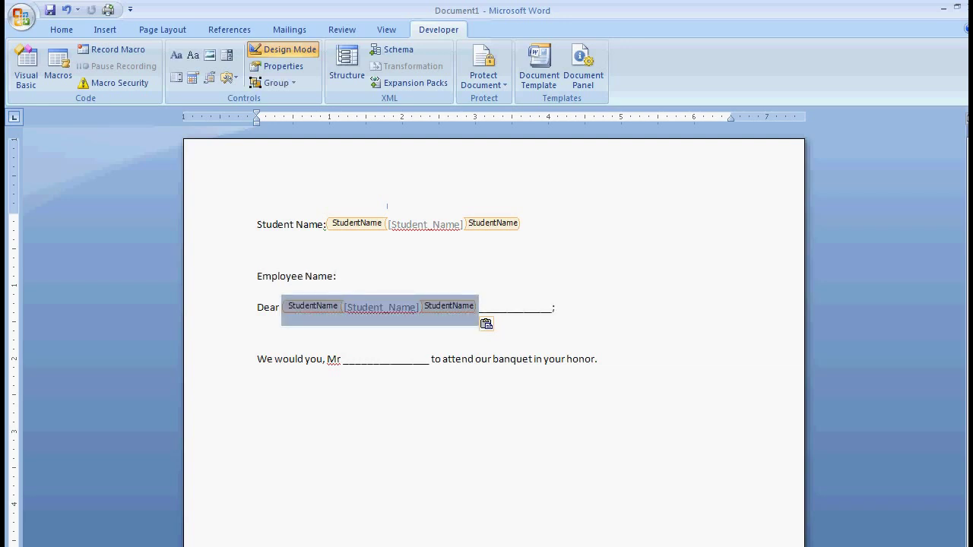
Step: Delete the underscore blank on the Dear line and re-paste the control after Employee Name:
key("End")
key("Left")
key("shift+Left")
key("shift+Left")
key("shift+Left")
key("shift+Left")
key("shift+Left")
key("shift+Left")
key("shift+Left")
key("shift+Left")
key("shift+Left")
key("shift+Left")
key("shift+Left")
key("shift+Left")
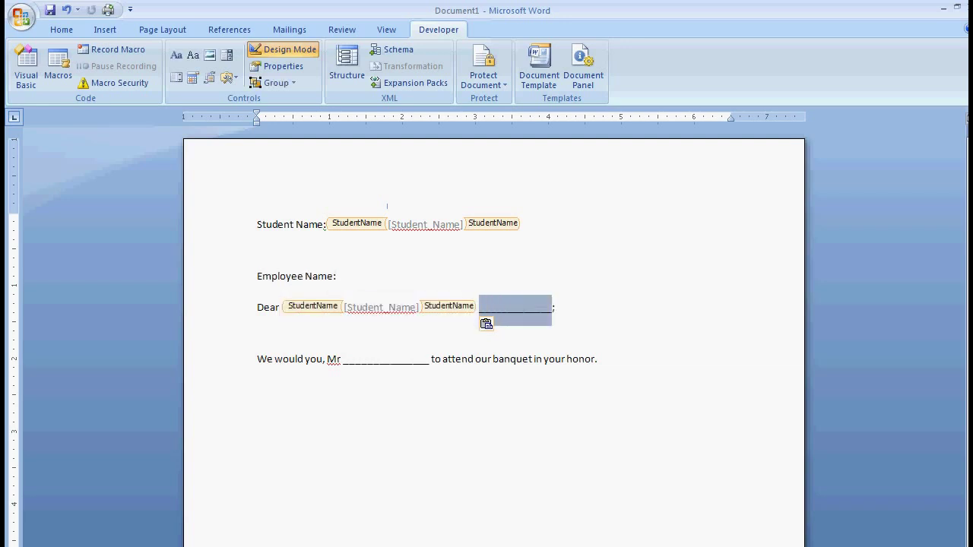
key("Delete")
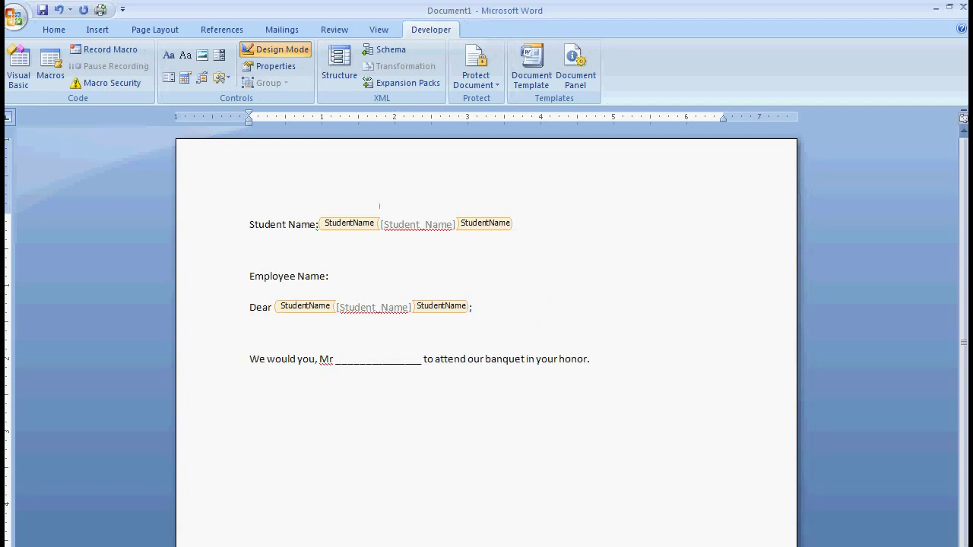
key("shift+Left")
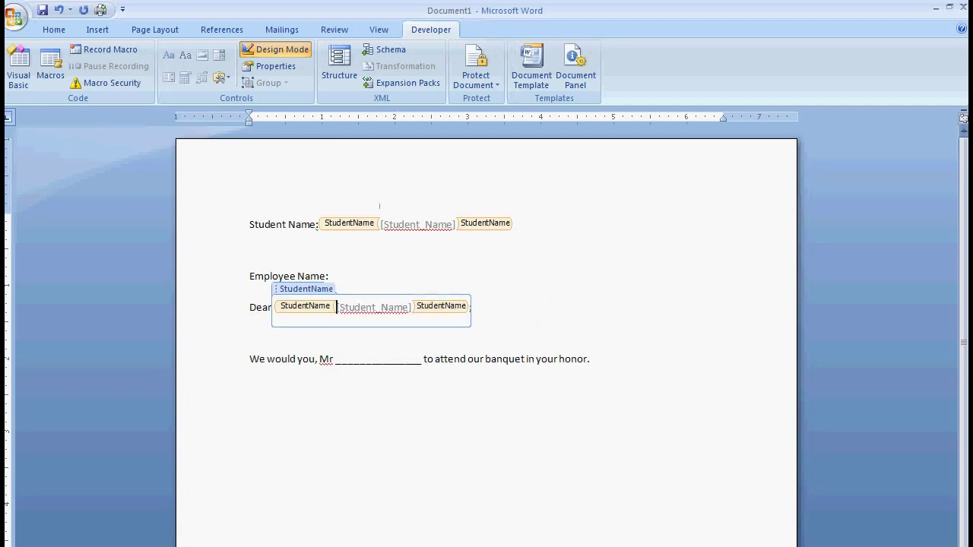
left_click(331, 276)
key("ctrl+v")
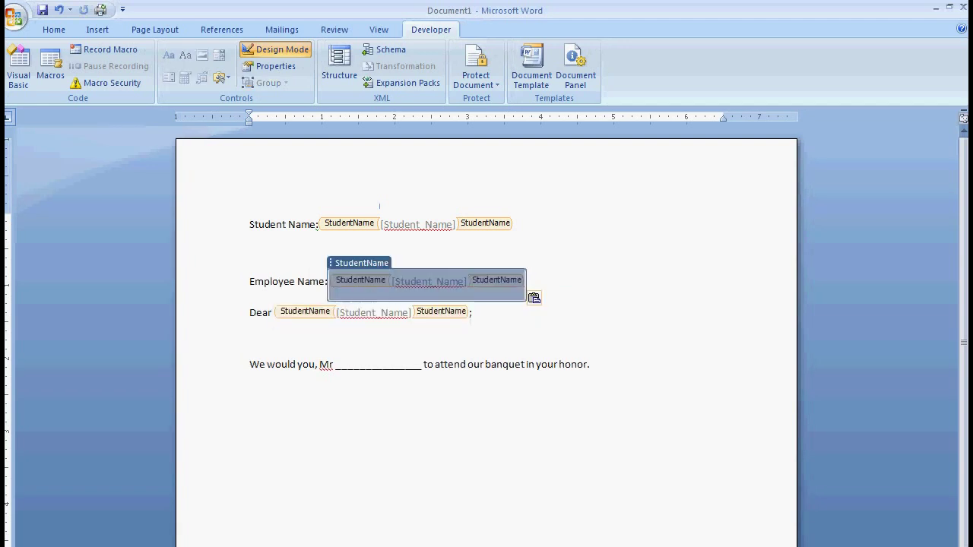
key("Down")
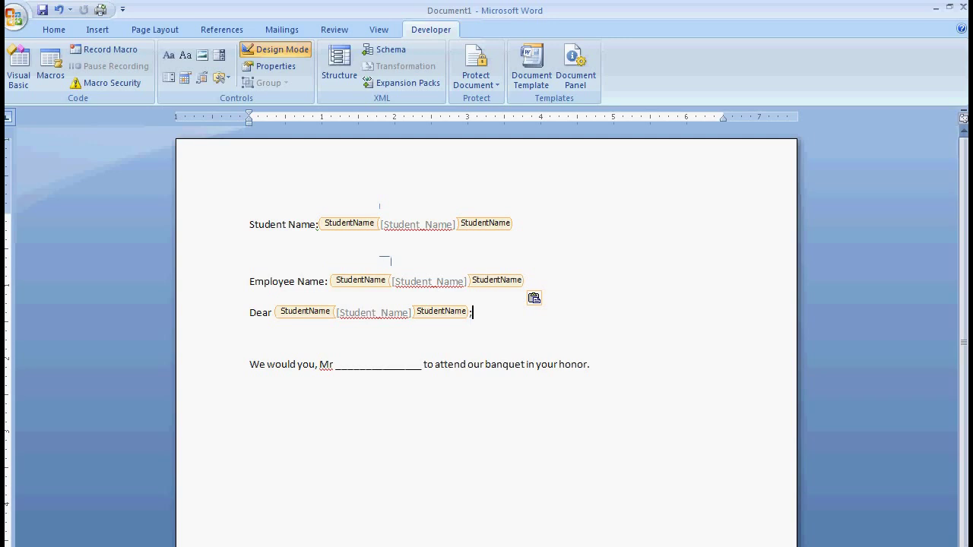
Step: Replace the underscore blank after Mr with a copy of the StudentName control
left_click_drag(421, 364, 336, 364)
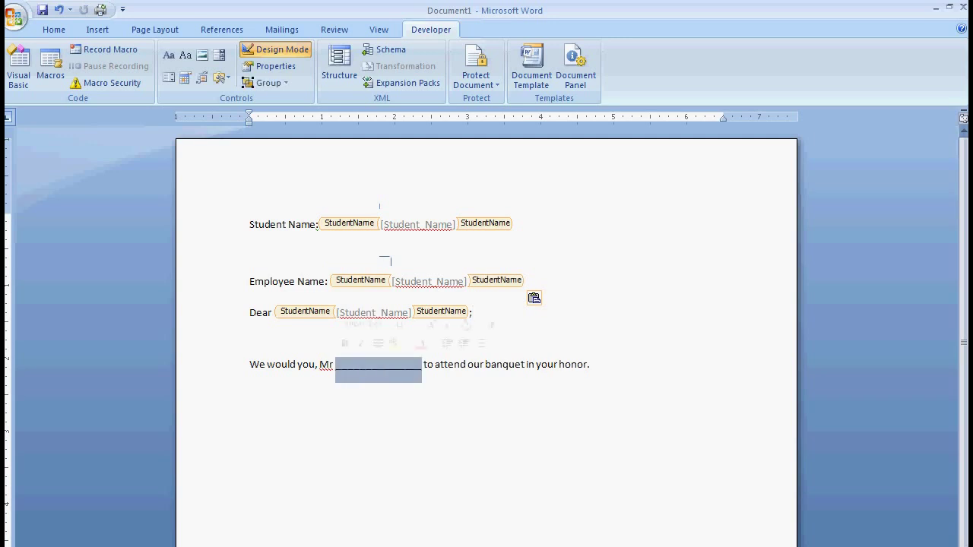
key("Delete")
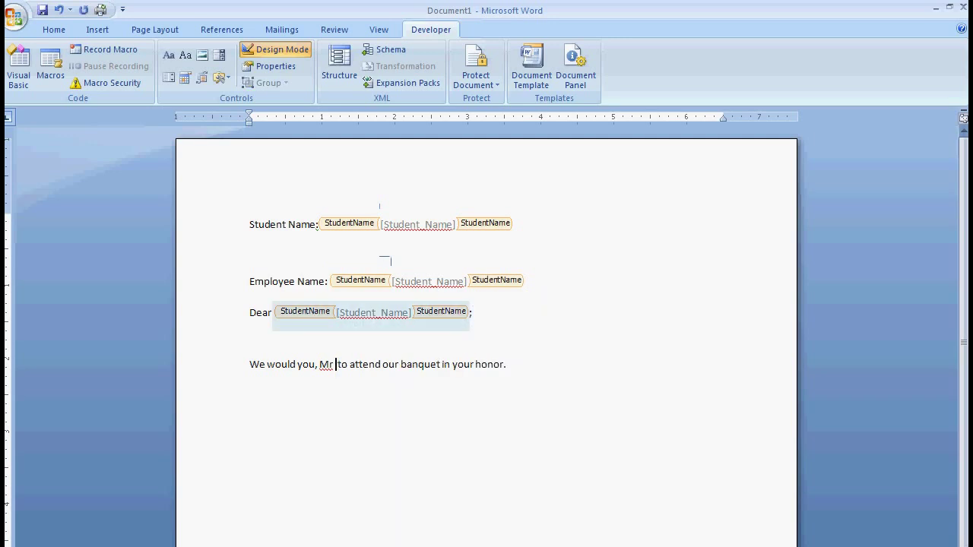
left_click(304, 310)
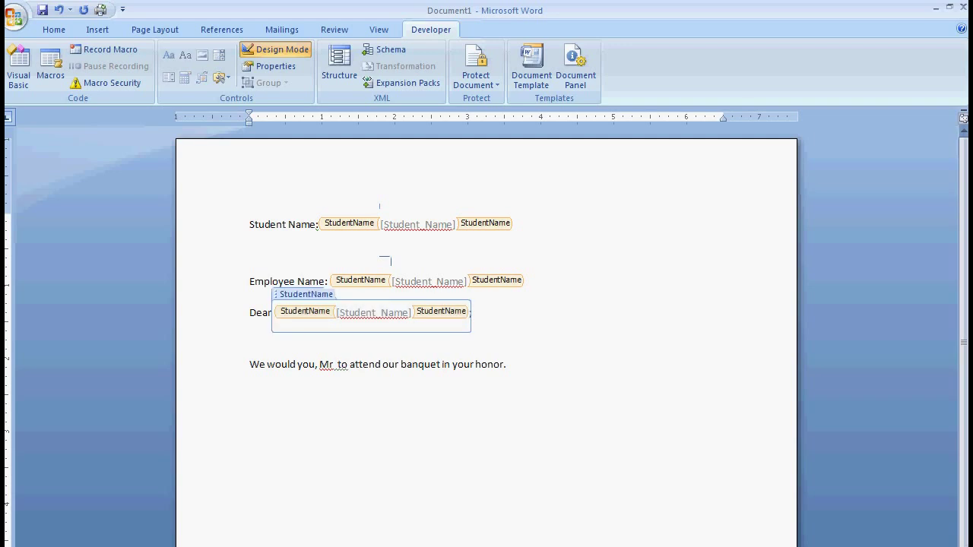
left_click(336, 364)
key("ctrl+v")
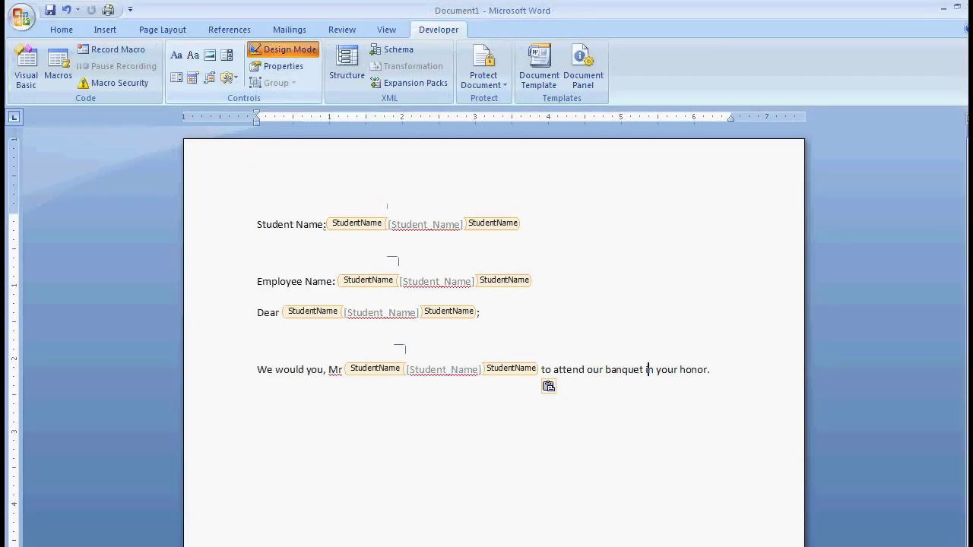
Step: Turn off Design Mode, enter a student's full name once, and confirm the Dear and Mr fields repeat it
left_click(283, 50)
left_click(326, 220)
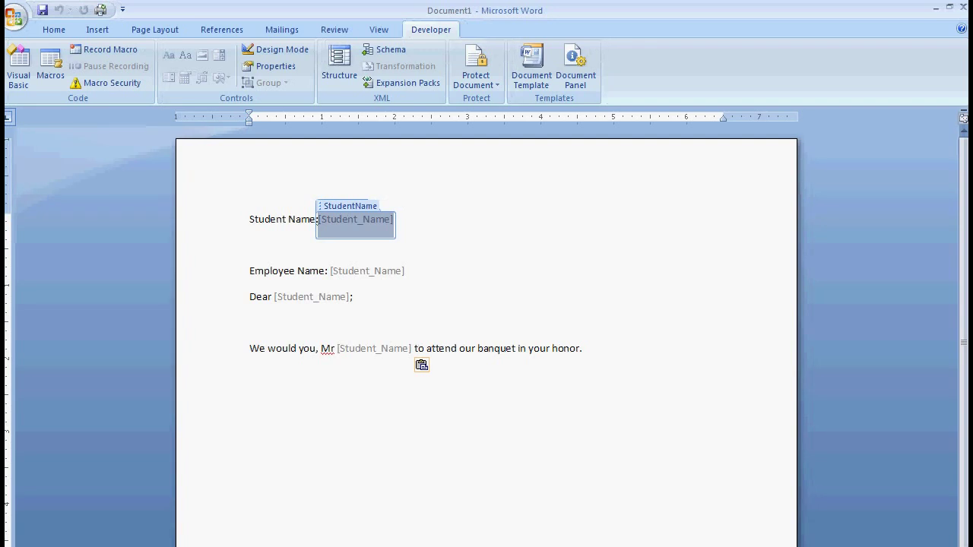
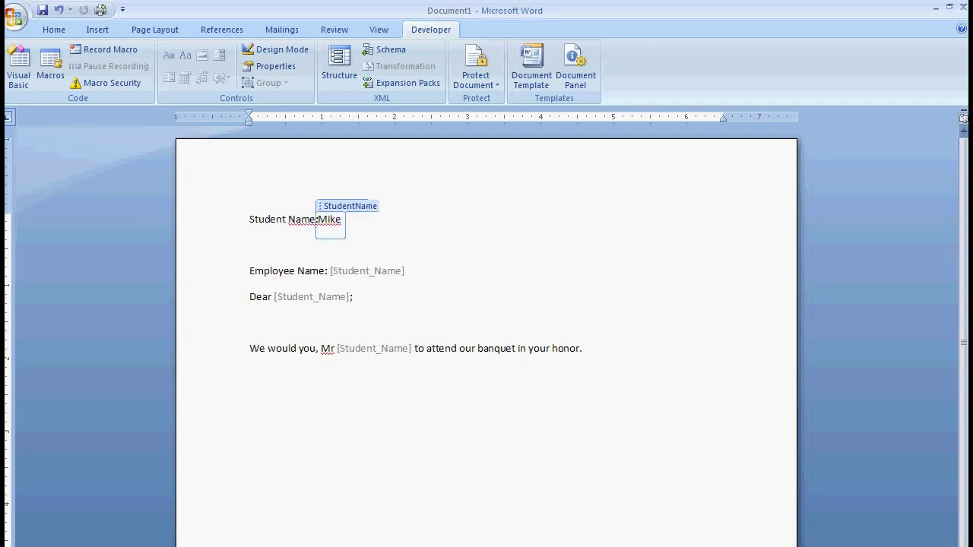
left_click(361, 271)
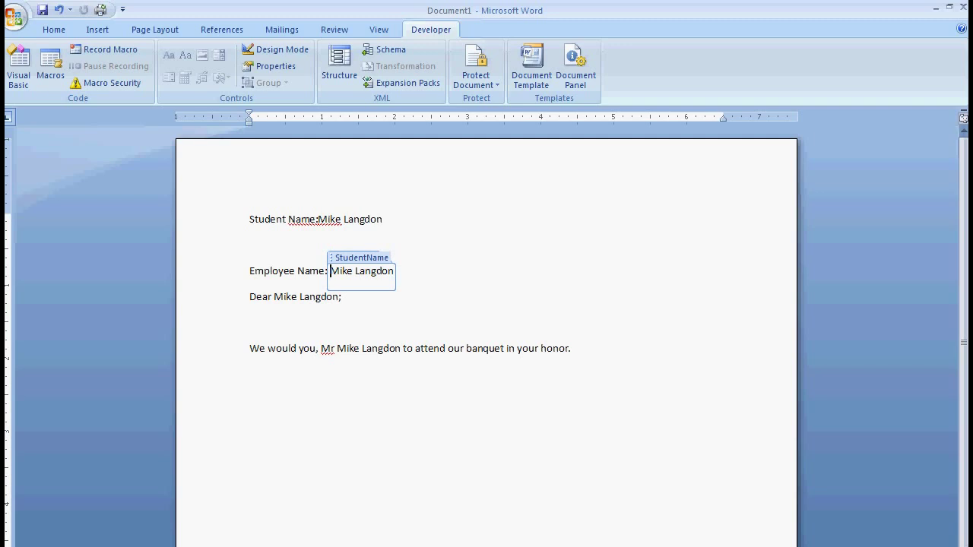
left_click(305, 296)
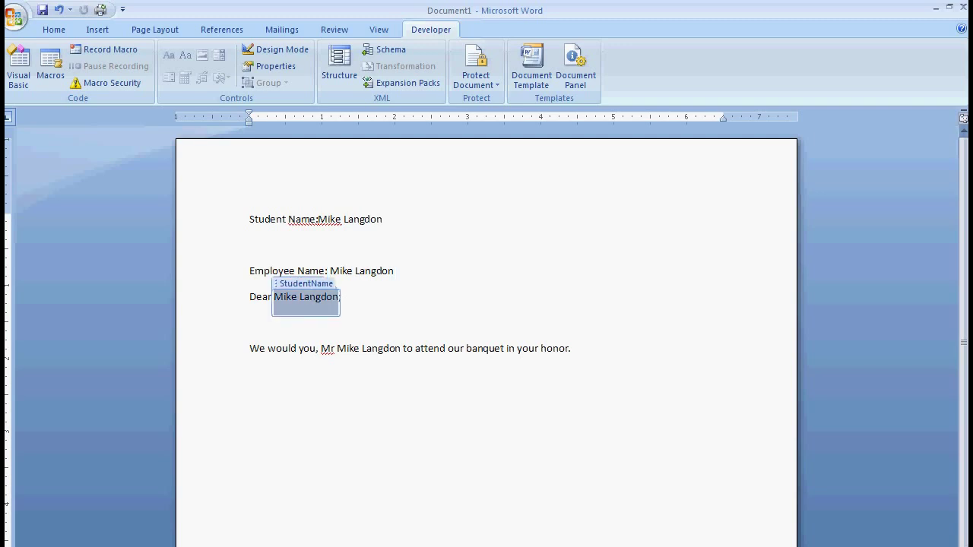
left_click(369, 348)
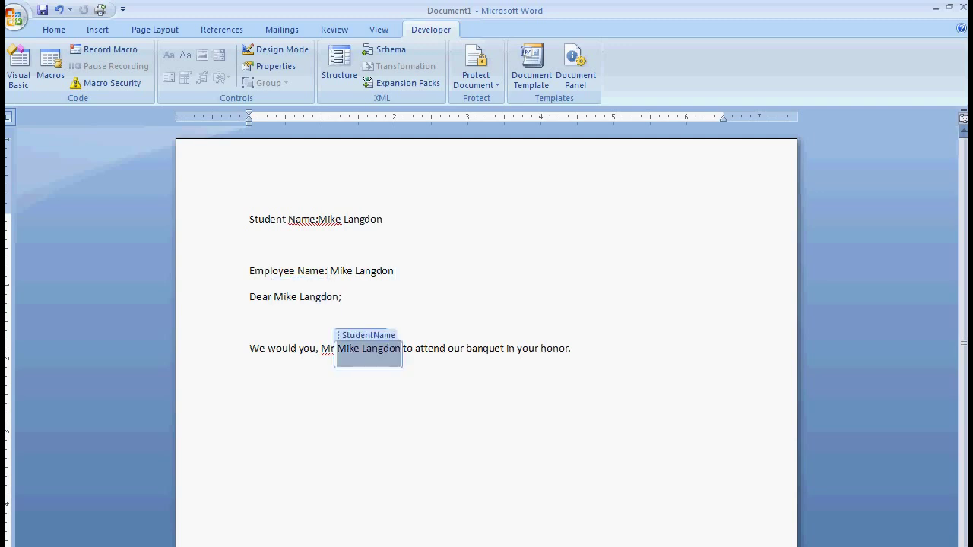